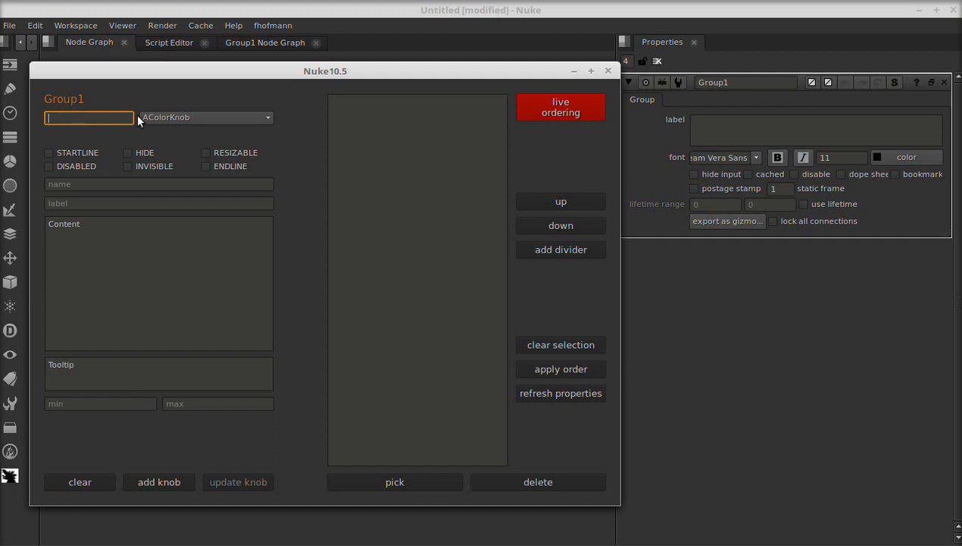
- Choose IntKnob as the knob type for the new knob on Group1
{"action": "left_click", "coordinate": [174, 116]}
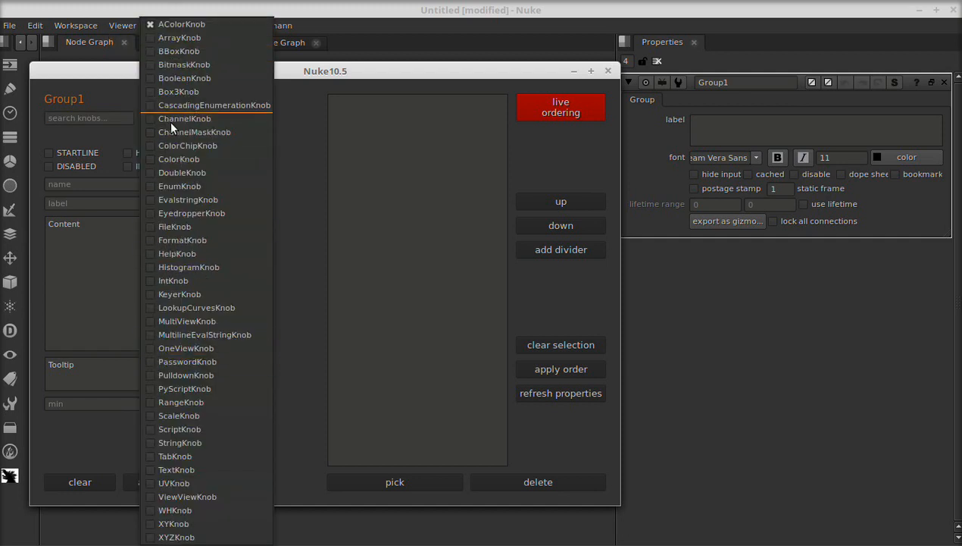
{"action": "left_click", "coordinate": [171, 24]}
{"action": "left_click", "coordinate": [99, 118]}
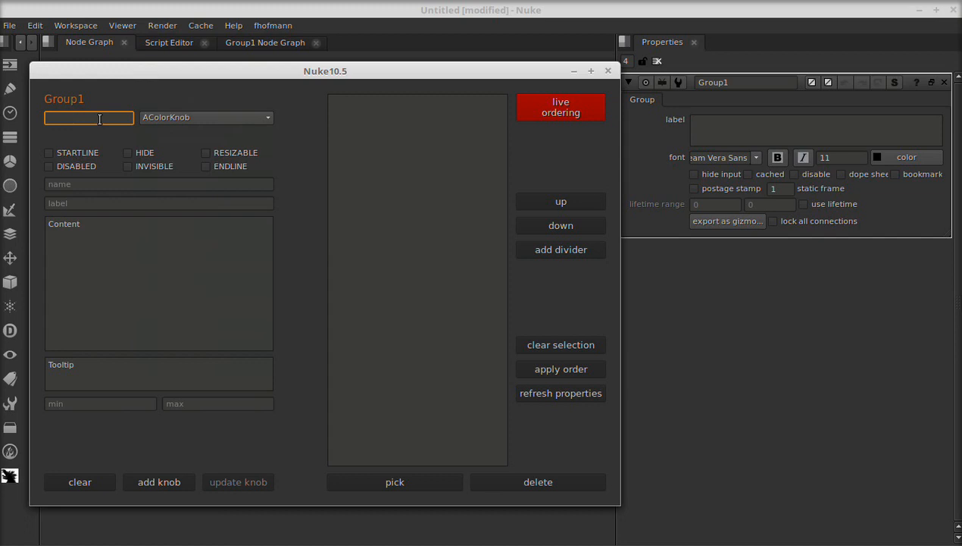
{"action": "type", "text": "IntKnob"}
{"action": "key", "text": "Return"}
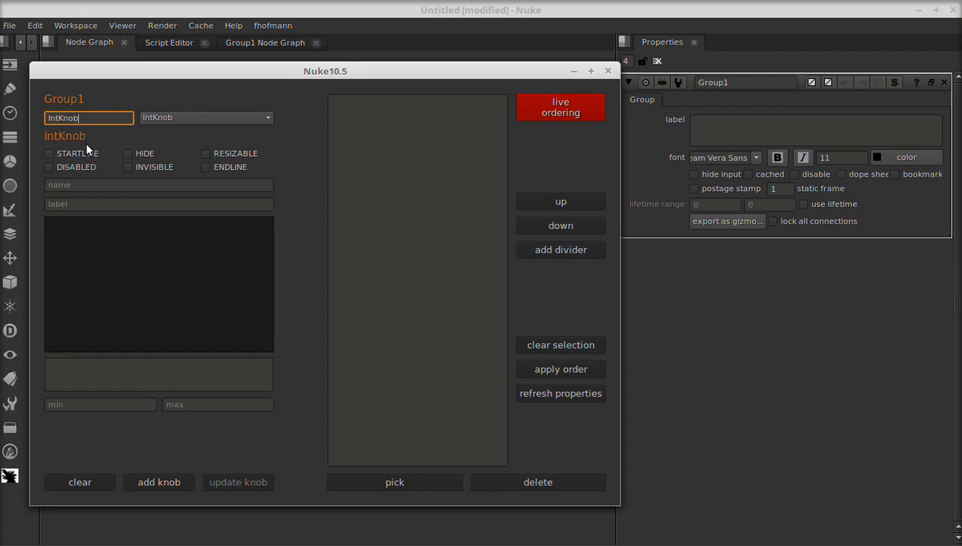
- Add the IntKnob named integer with the tooltip 'integer tip'
{"action": "left_click", "coordinate": [89, 183]}
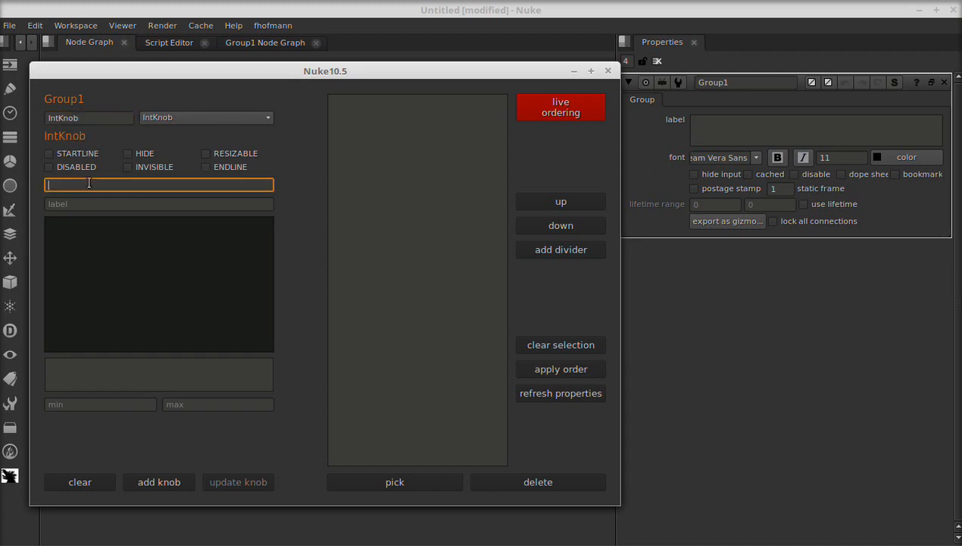
{"action": "type", "text": "integer"}
{"action": "left_click", "coordinate": [103, 368]}
{"action": "type", "text": "inter"}
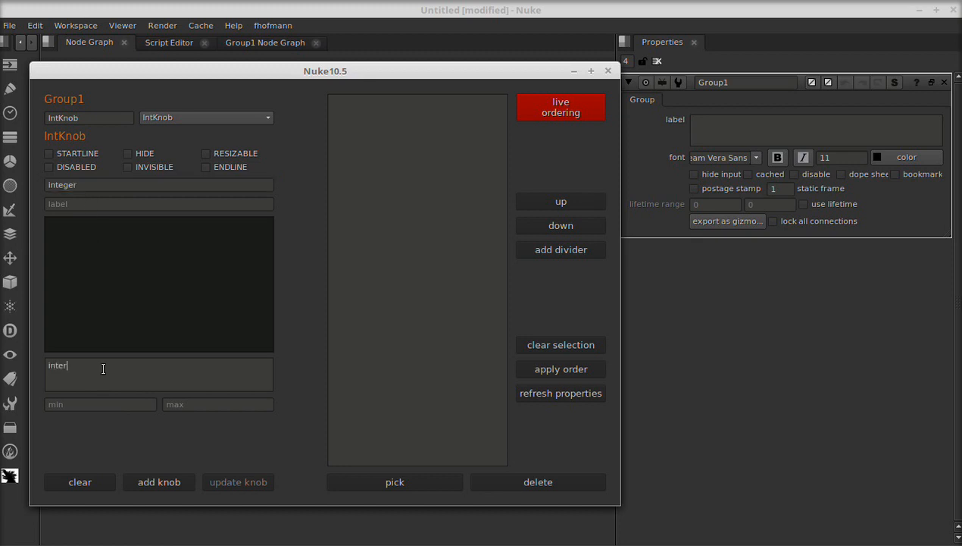
{"action": "type", "text": "ger tip"}
{"action": "left_click", "coordinate": [170, 471]}
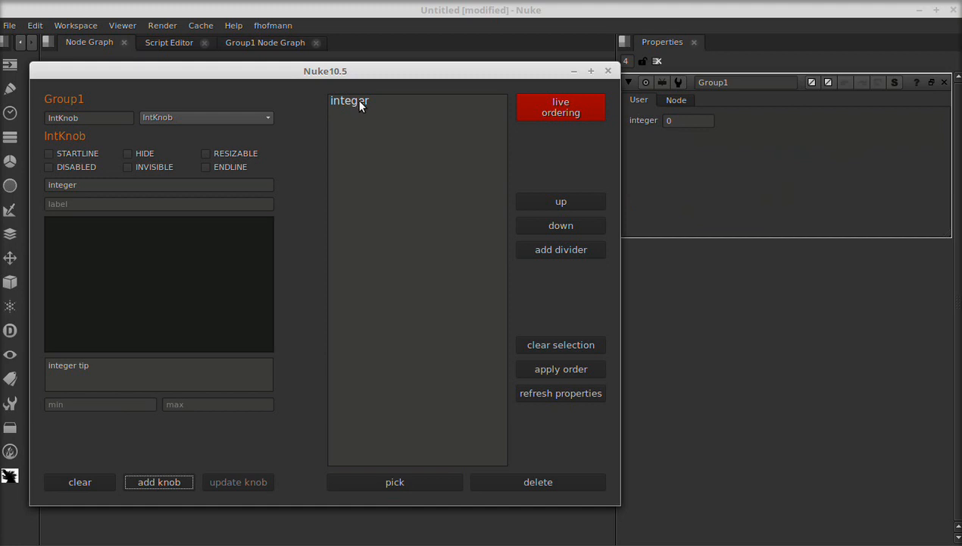
- Add a DoubleKnob named slider with a minimum of 1 and a maximum of 50
{"action": "mouse_move", "coordinate": [359, 105]}
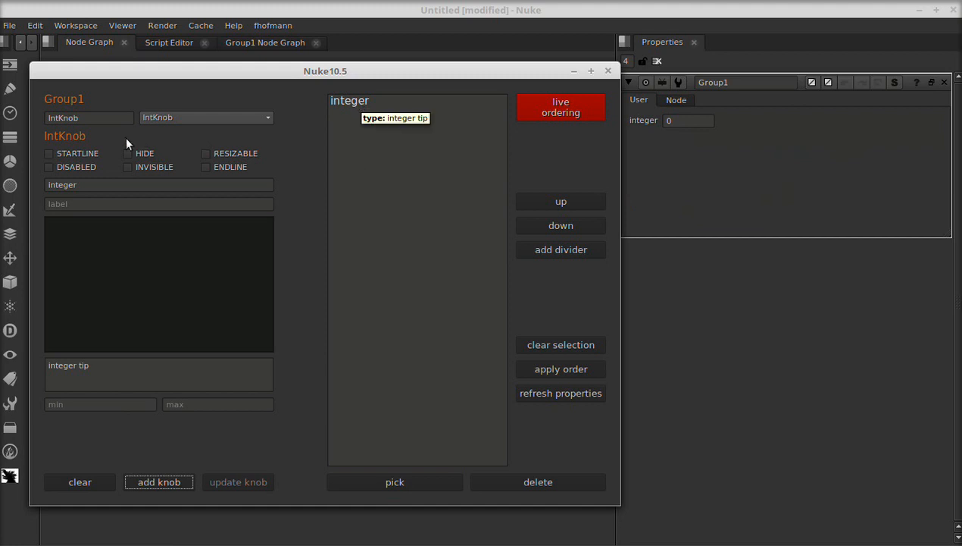
{"action": "double_click", "coordinate": [109, 117]}
{"action": "type", "text": "double"}
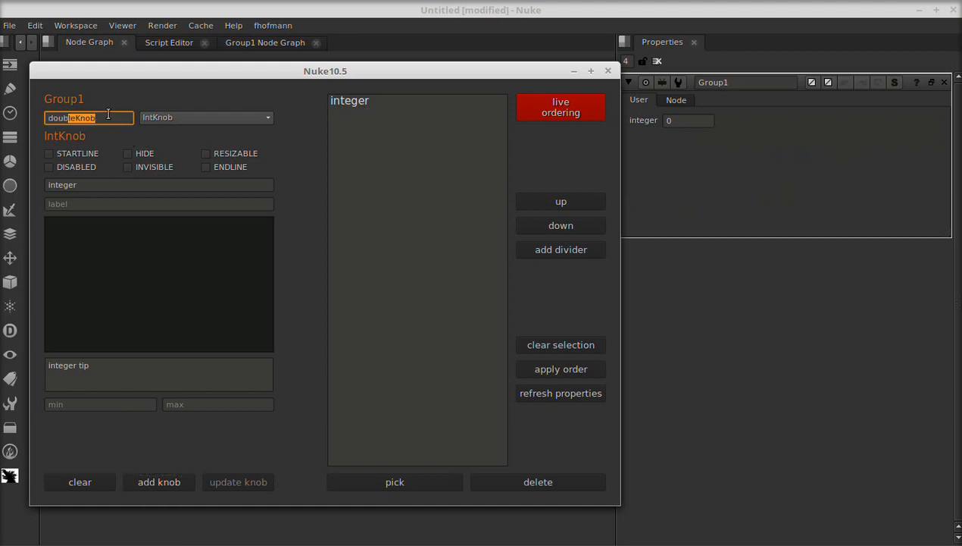
{"action": "key", "text": "Return"}
{"action": "key", "text": "Tab"}
{"action": "type", "text": "slider"}
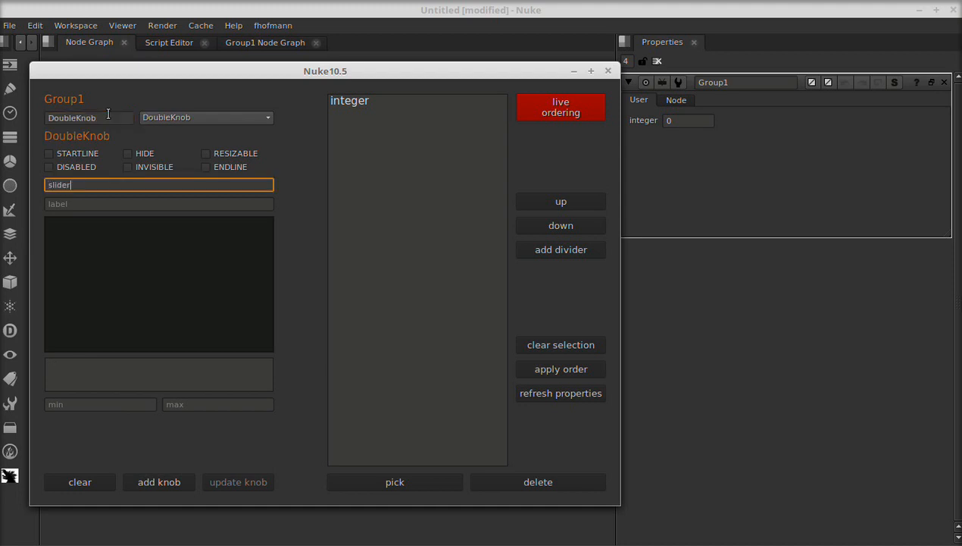
{"action": "key", "text": "Tab"}
{"action": "left_click", "coordinate": [75, 403]}
{"action": "type", "text": "1"}
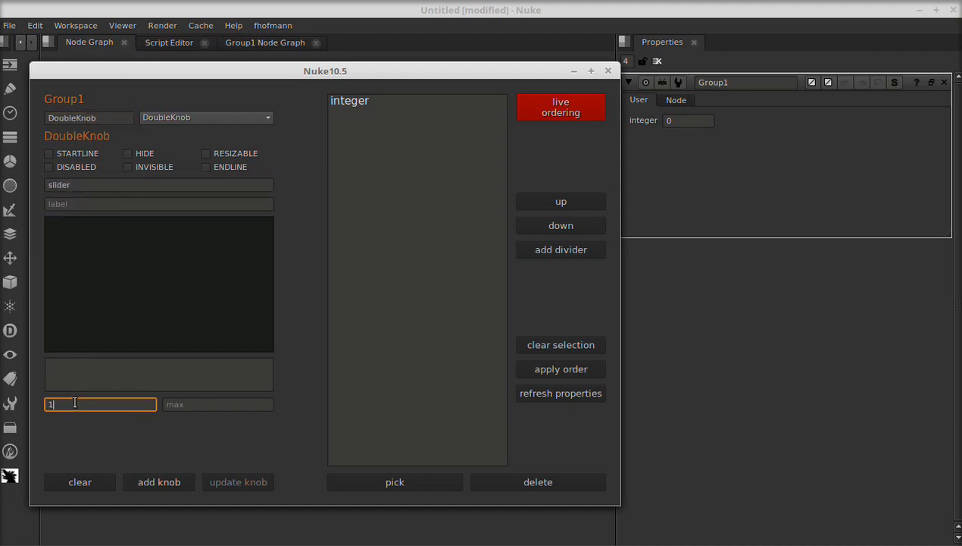
{"action": "key", "text": "Tab"}
{"action": "type", "text": "50"}
{"action": "left_click", "coordinate": [151, 478]}
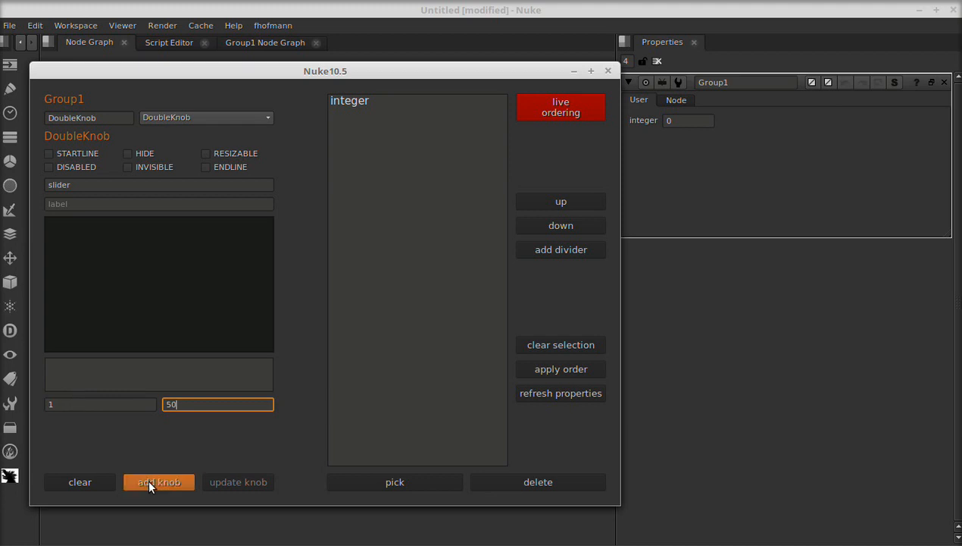
- Add a KeyerKnob named keyer
{"action": "left_click", "coordinate": [162, 115]}
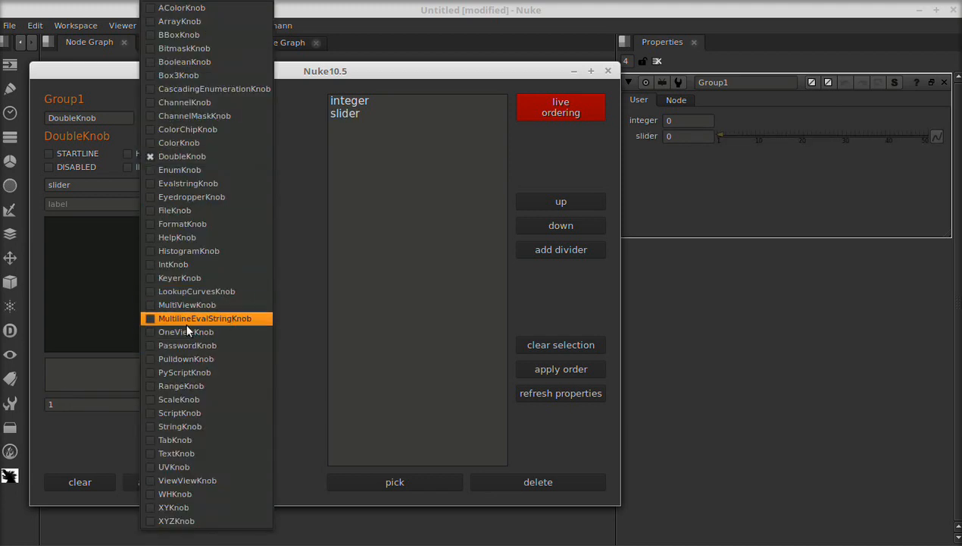
{"action": "left_click", "coordinate": [181, 277]}
{"action": "left_click", "coordinate": [93, 185]}
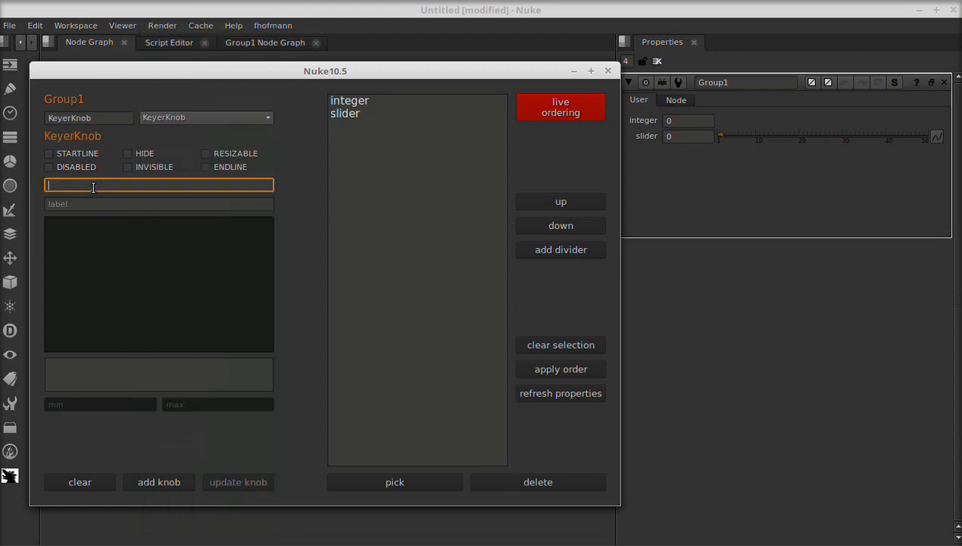
{"action": "type", "text": "keyer"}
{"action": "left_click", "coordinate": [161, 482]}
- Add a PasswordKnob named pass with the tooltip 'enter passphrase'
{"action": "left_click_drag", "start_coordinate": [95, 121], "coordinate": [2, 122]}
{"action": "type", "text": "PasswordKnob"}
{"action": "key", "text": "Return"}
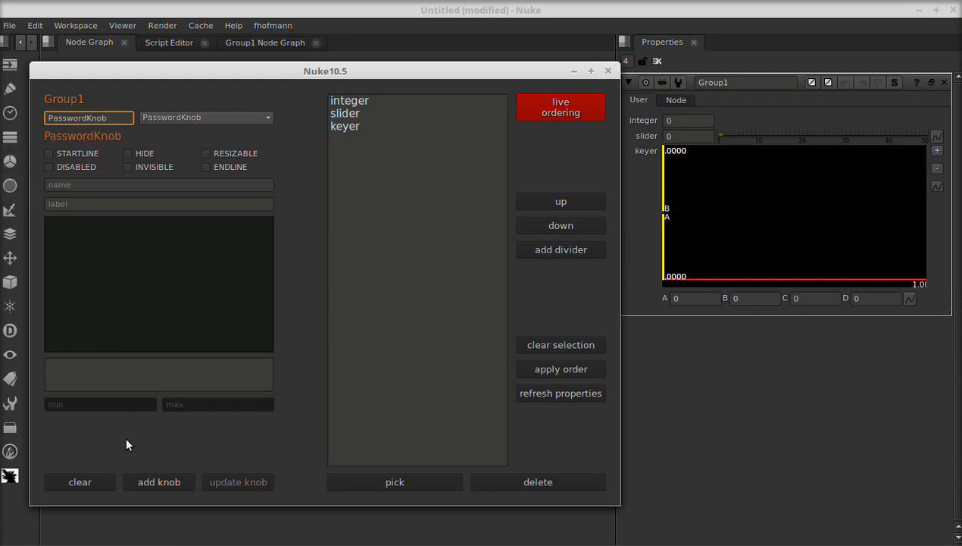
{"action": "left_click", "coordinate": [118, 379]}
{"action": "type", "text": "en"}
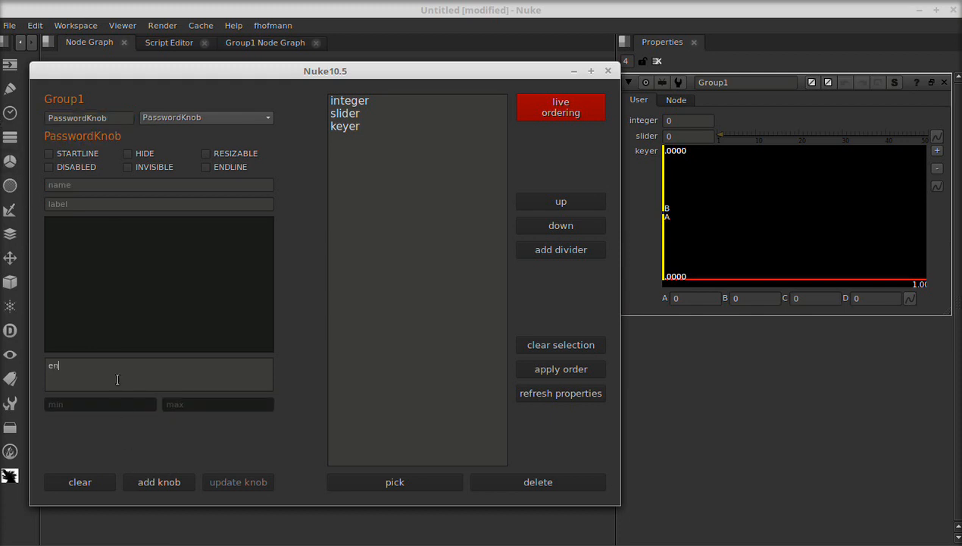
{"action": "type", "text": "ter passphrase"}
{"action": "left_click", "coordinate": [146, 483]}
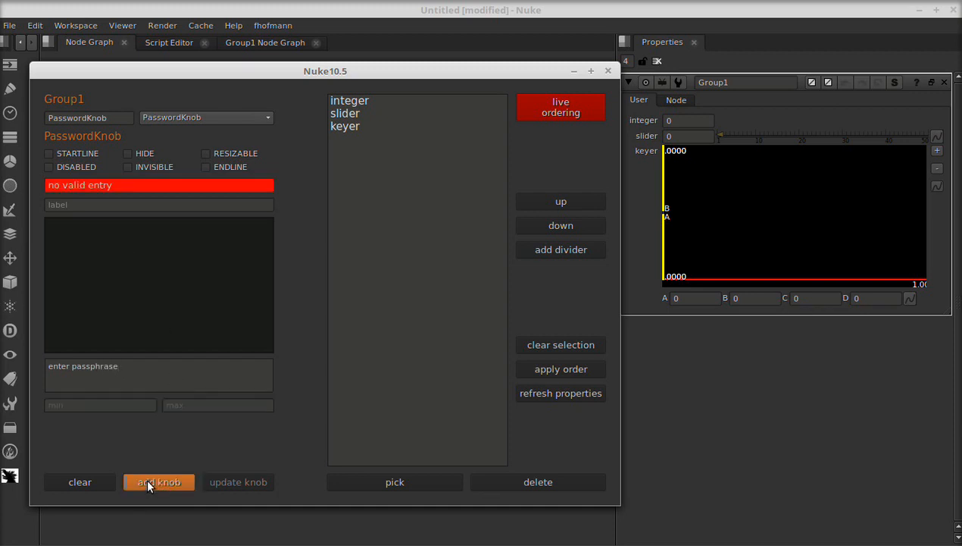
{"action": "triple_click", "coordinate": [139, 185]}
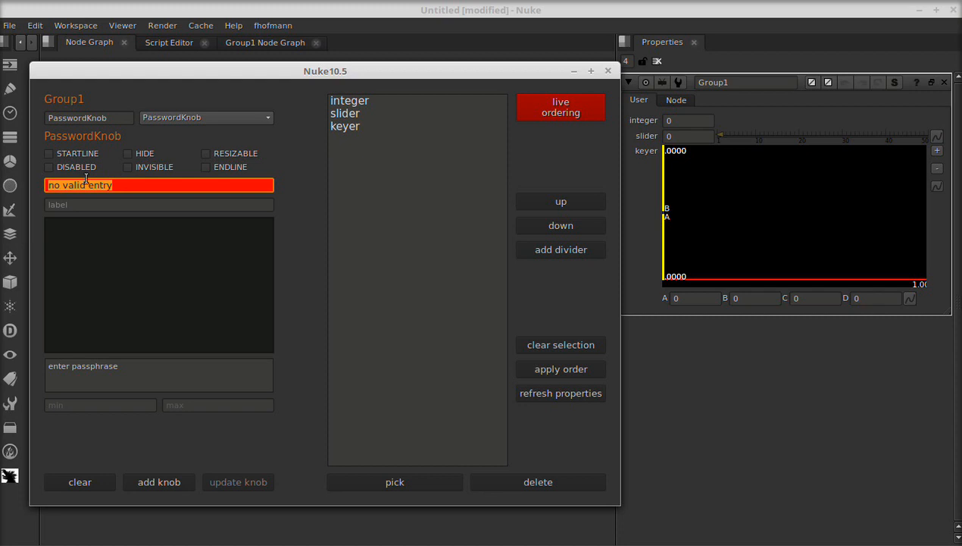
{"action": "type", "text": "pass"}
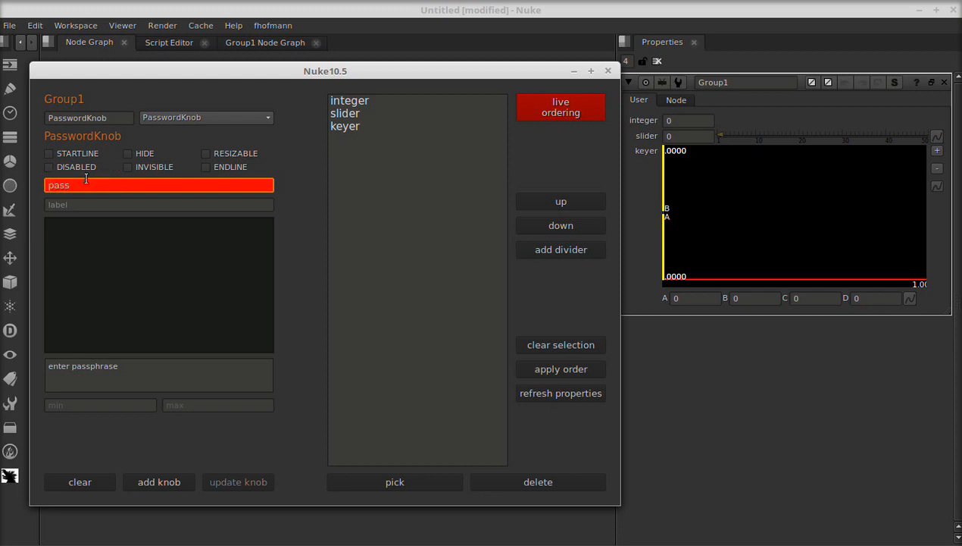
{"action": "left_click", "coordinate": [182, 486]}
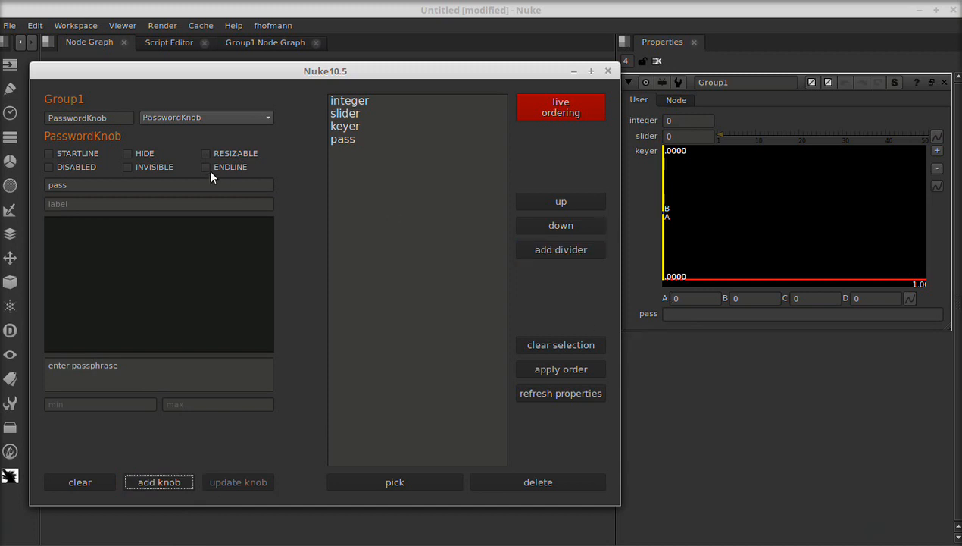
- Add a FileKnob named file
{"action": "double_click", "coordinate": [114, 117]}
{"action": "type", "text": "FileKnob"}
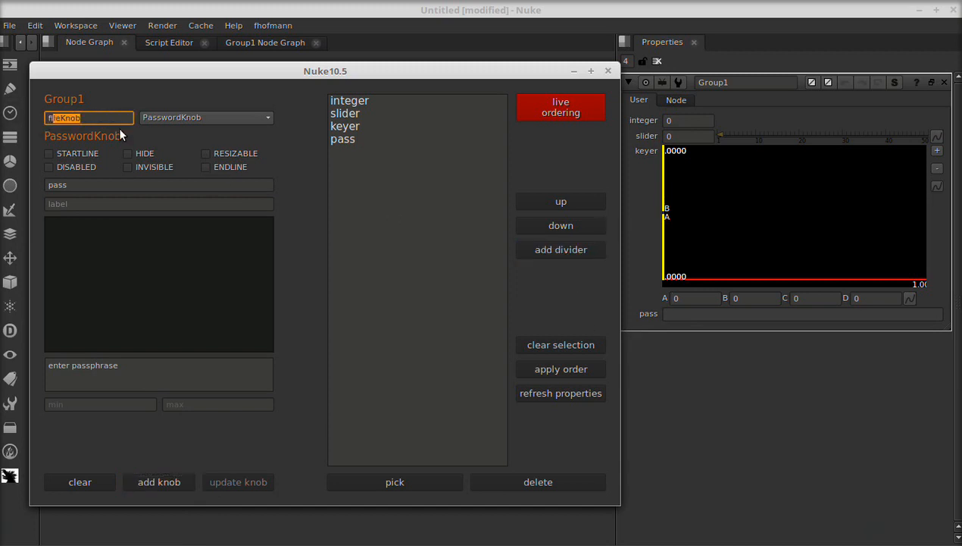
{"action": "key", "text": "Return"}
{"action": "type", "text": "file"}
{"action": "left_click", "coordinate": [154, 482]}
- Add a DoubleKnob named slider with the label 'slider label', plus four more copies of it
{"action": "left_click", "coordinate": [102, 119]}
{"action": "double_click", "coordinate": [102, 118]}
{"action": "type", "text": "DoubleKnob"}
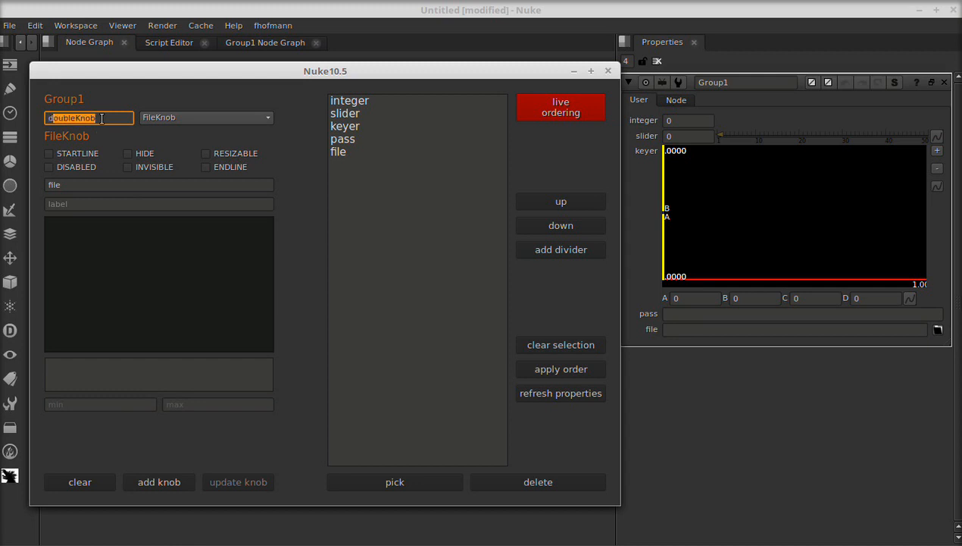
{"action": "key", "text": "Return"}
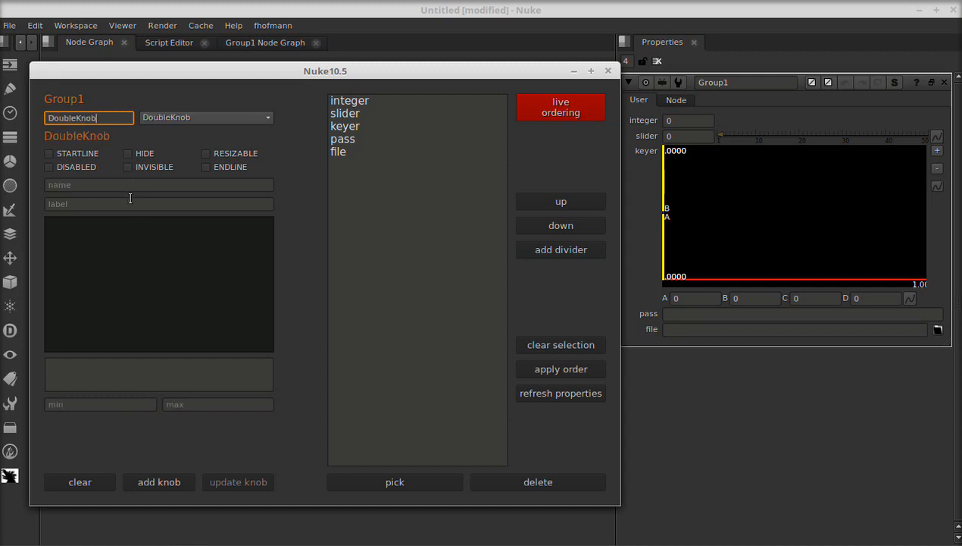
{"action": "left_click", "coordinate": [104, 183]}
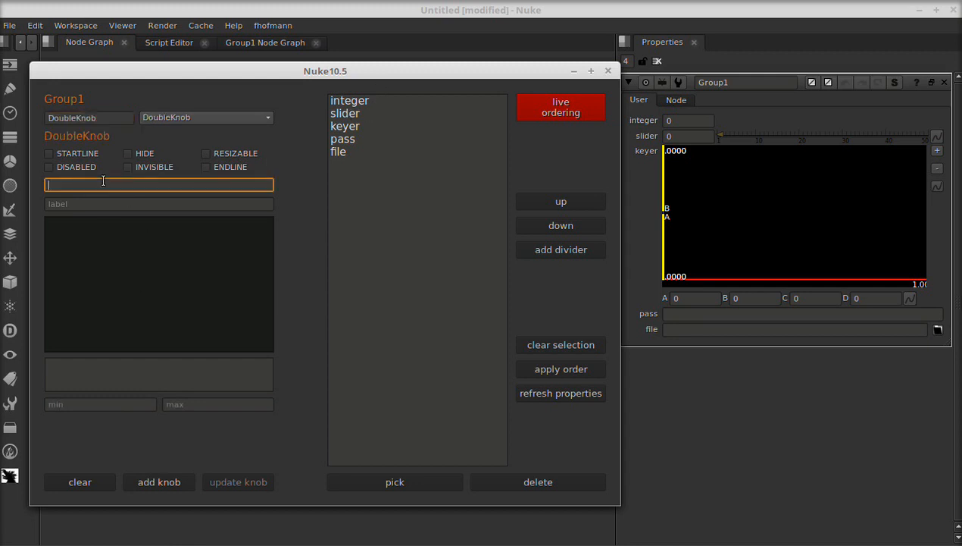
{"action": "type", "text": "slider"}
{"action": "key", "text": "Tab"}
{"action": "type", "text": "slider"}
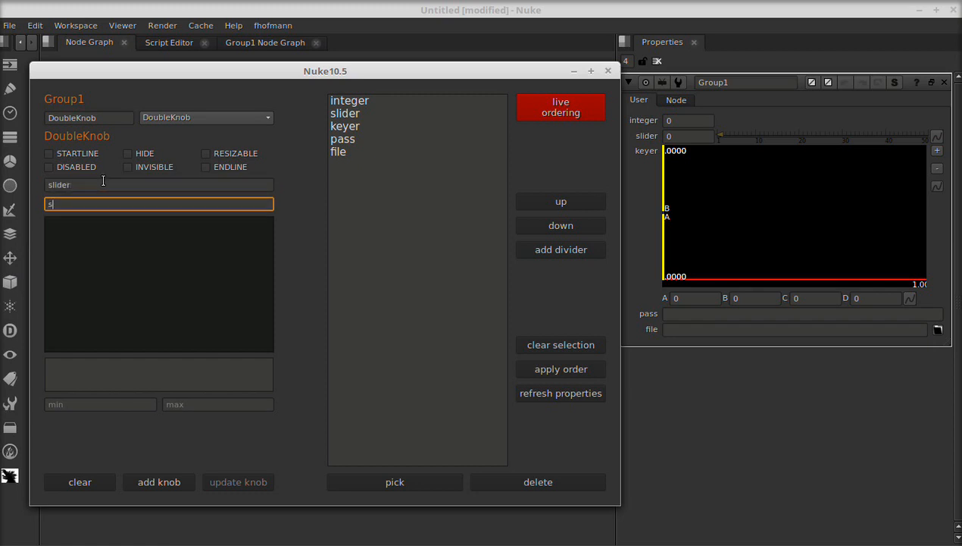
{"action": "type", "text": " label"}
{"action": "left_click", "coordinate": [162, 480]}
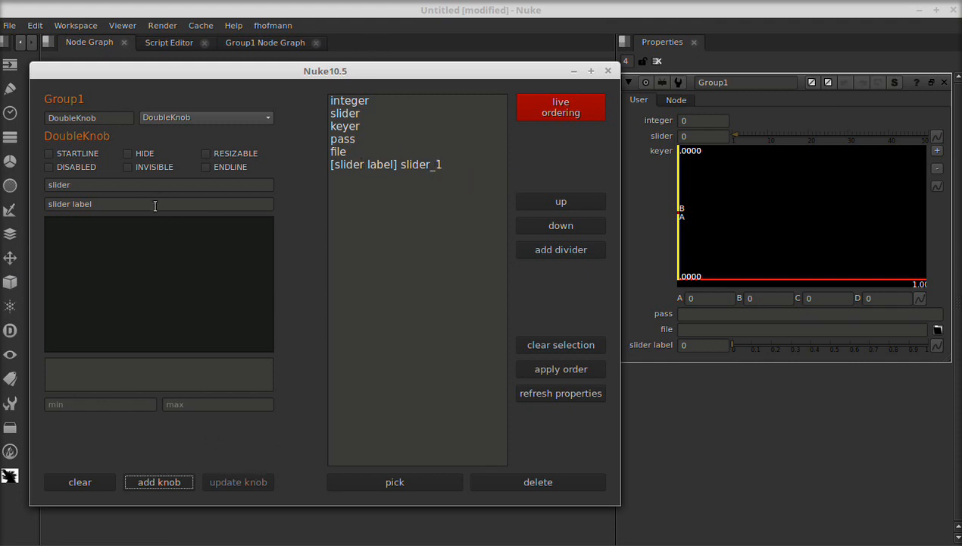
{"action": "left_click", "coordinate": [168, 480]}
{"action": "left_click", "coordinate": [168, 479]}
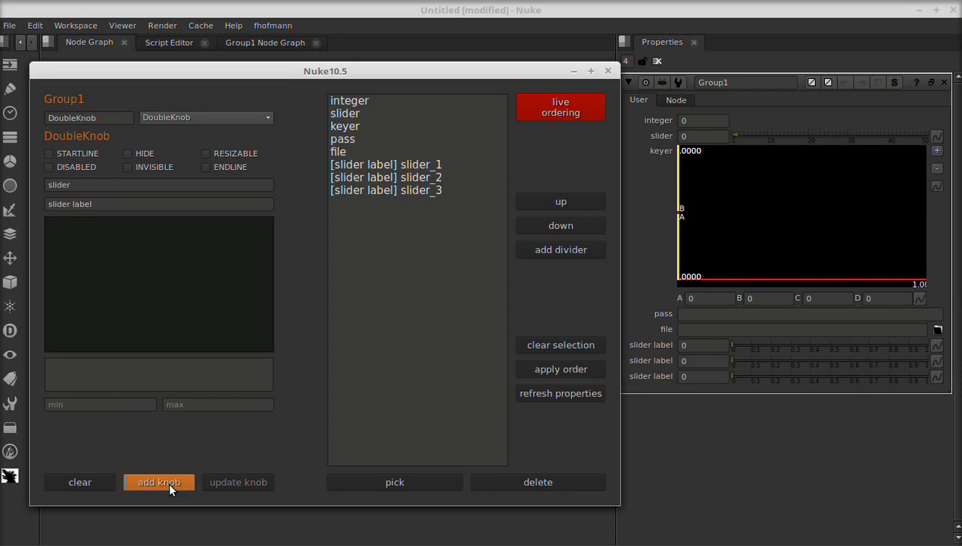
{"action": "left_click", "coordinate": [167, 480]}
{"action": "left_click", "coordinate": [167, 480]}
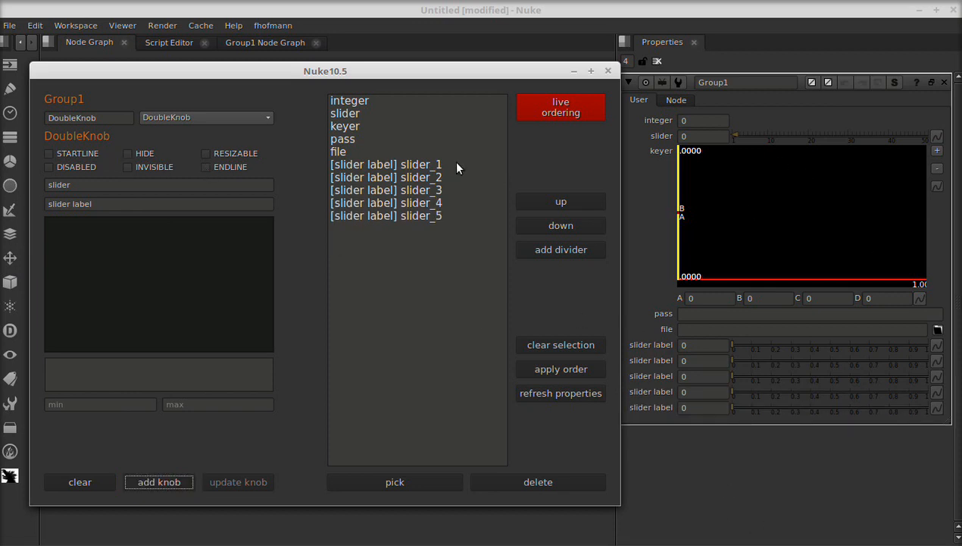
- Select slider_2 and update its range to a minimum of -20 and a maximum of 50
{"action": "left_click", "coordinate": [414, 179]}
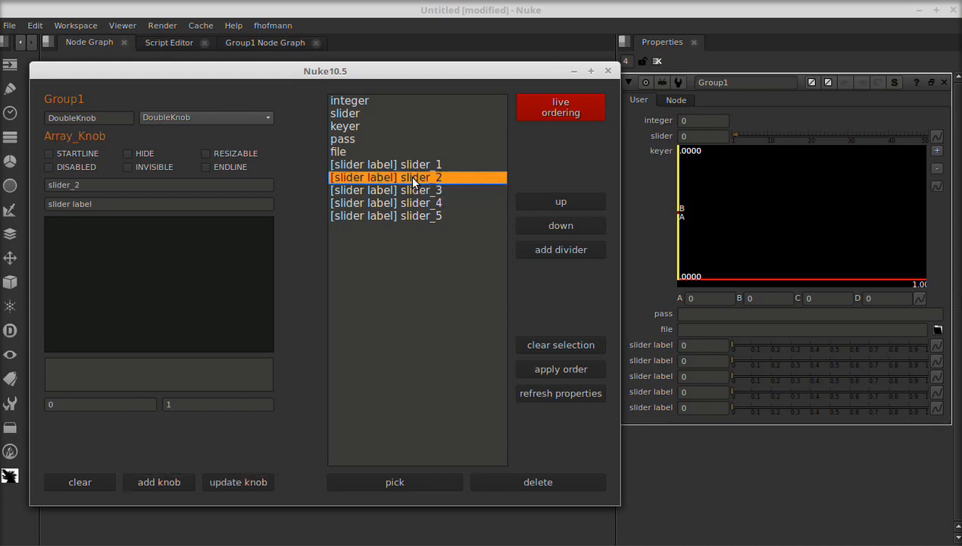
{"action": "left_click", "coordinate": [73, 402]}
{"action": "type", "text": "-20"}
{"action": "key", "text": "Tab"}
{"action": "type", "text": "50"}
{"action": "left_click", "coordinate": [250, 485]}
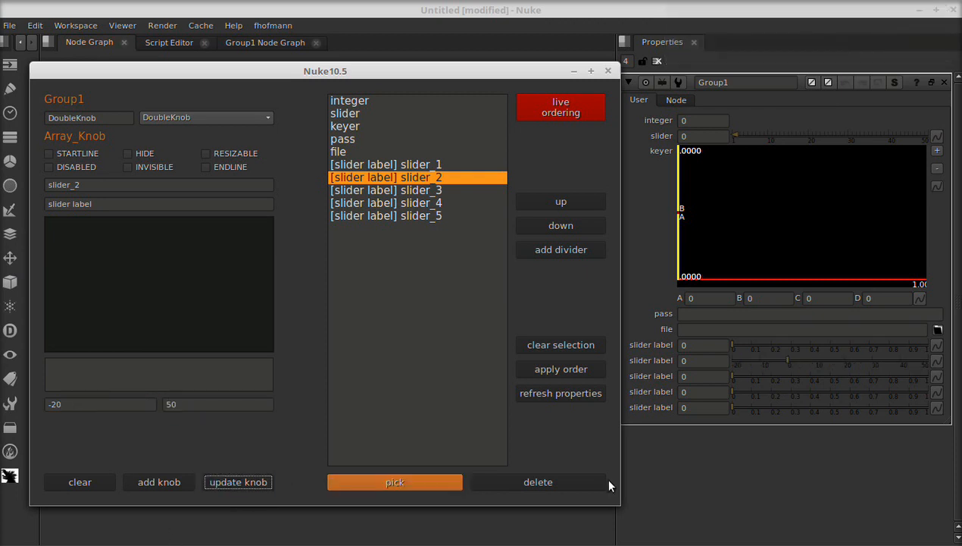
- Update slider_2 with the label 'slider new label', maximum 100 and tooltip 'new tooltip'
{"action": "double_click", "coordinate": [100, 204]}
{"action": "type", "text": "new labe"}
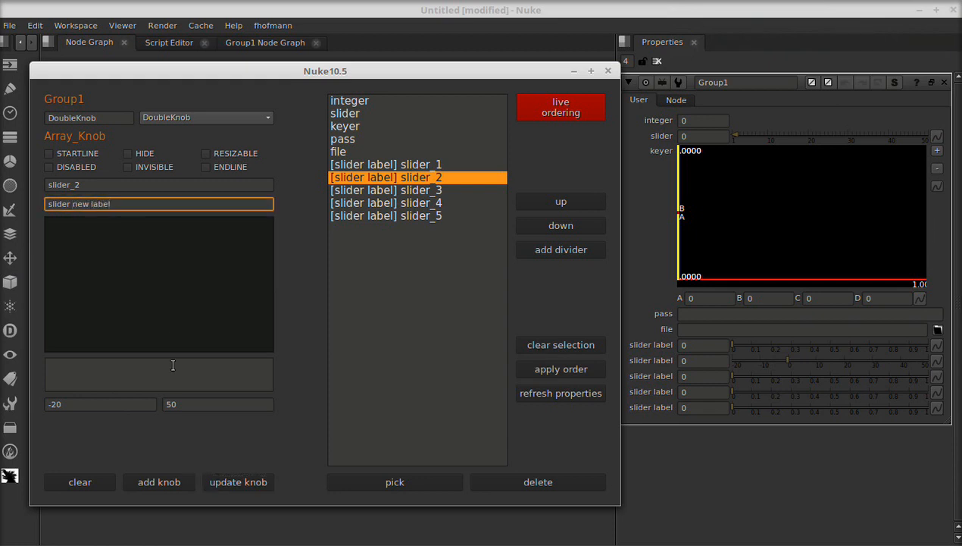
{"action": "double_click", "coordinate": [167, 405]}
{"action": "type", "text": "100"}
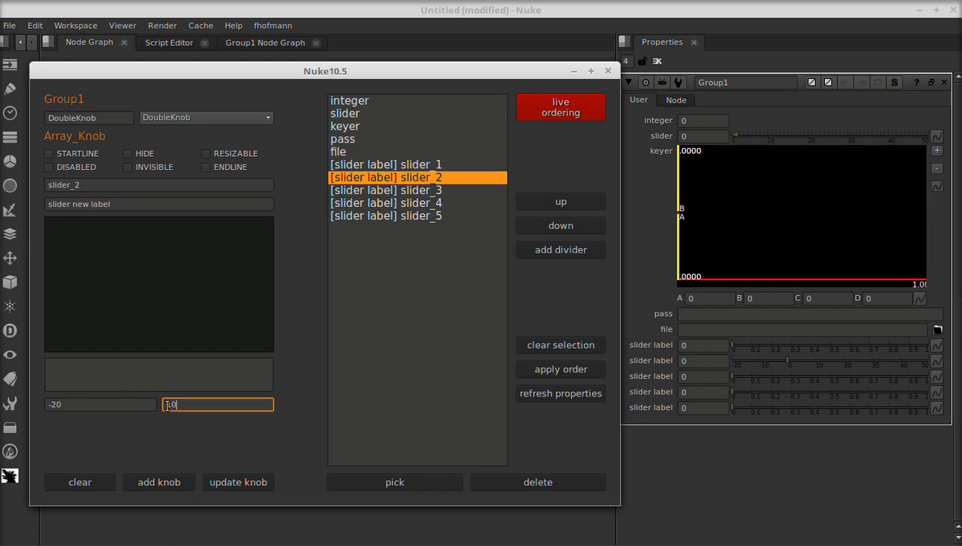
{"action": "left_click", "coordinate": [146, 368]}
{"action": "type", "text": "n"}
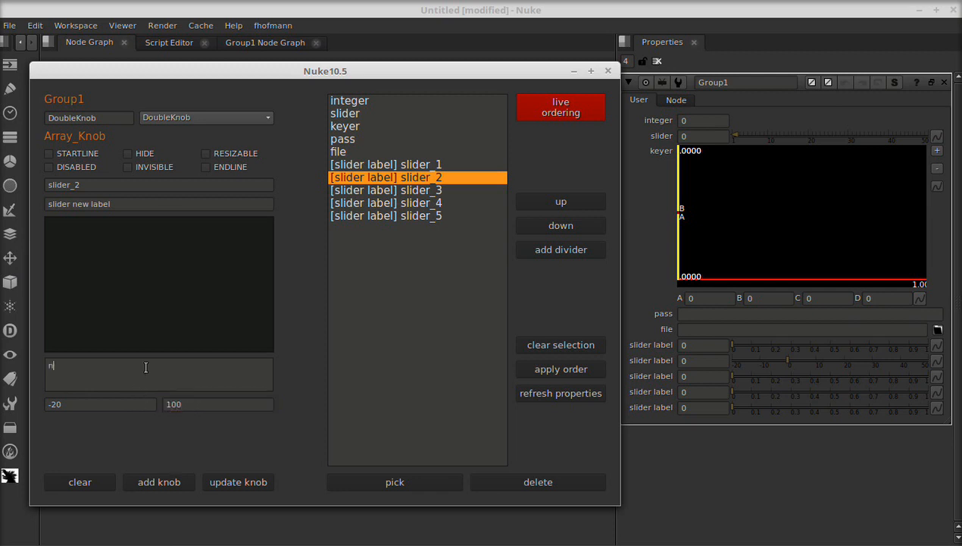
{"action": "type", "text": "ew tooltip"}
{"action": "left_click", "coordinate": [257, 487]}
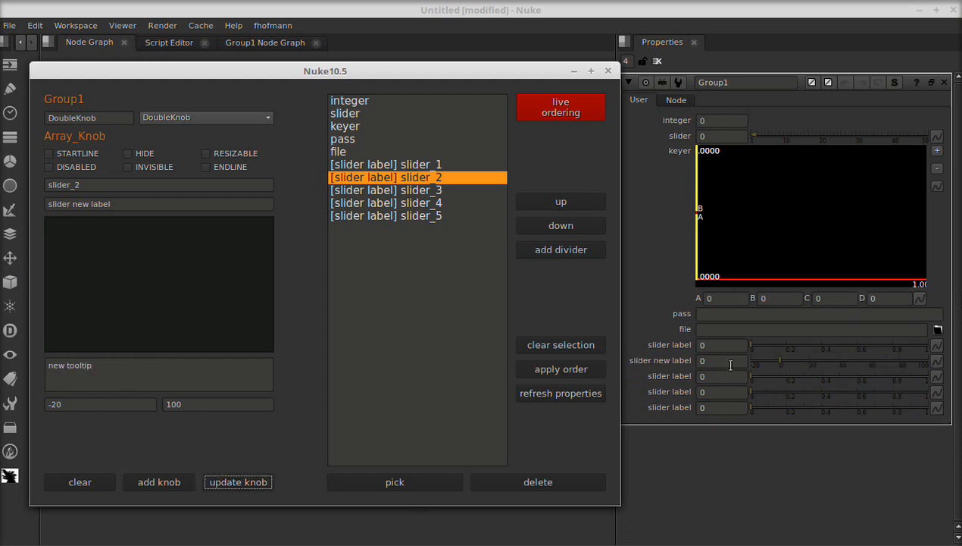
{"action": "left_click", "coordinate": [659, 314]}
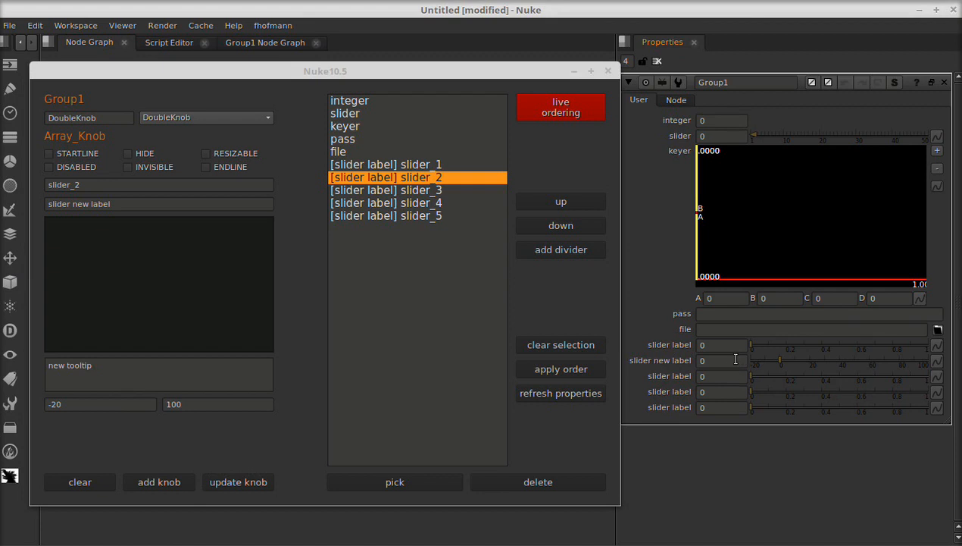
{"action": "left_click_drag", "start_coordinate": [524, 71], "coordinate": [521, 51]}
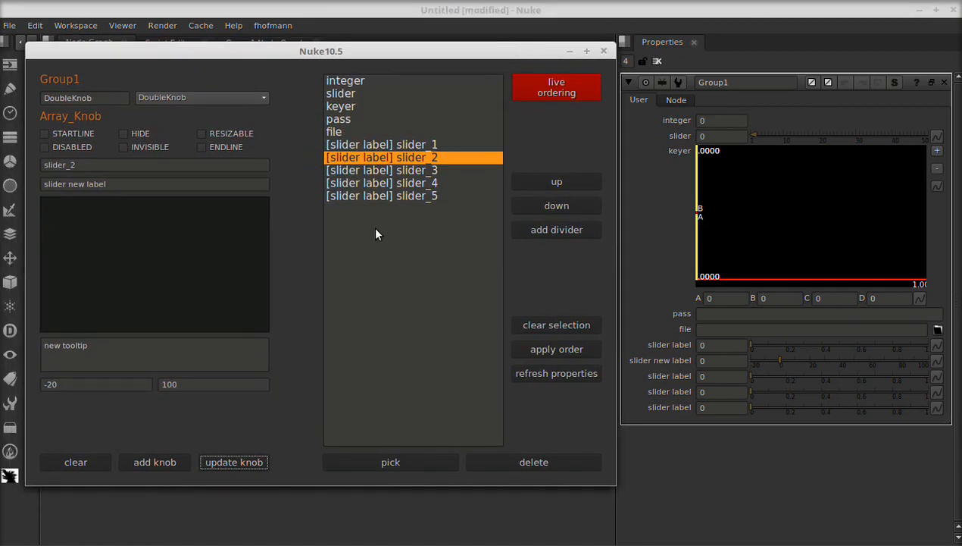
- Move the keyer knob down below slider_1, apply the new order and refresh the group's properties
{"action": "left_click", "coordinate": [711, 356]}
{"action": "left_click", "coordinate": [742, 388]}
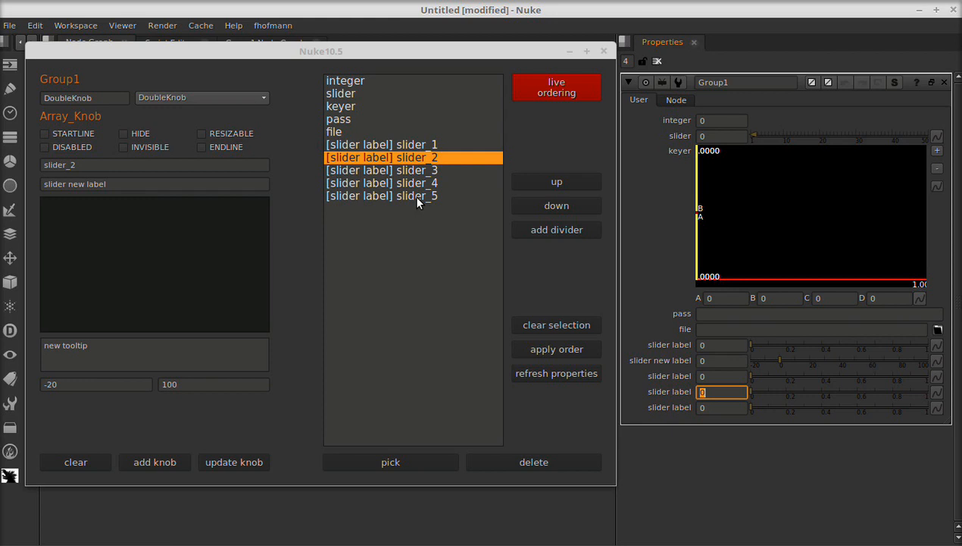
{"action": "left_click", "coordinate": [354, 108]}
{"action": "left_click", "coordinate": [344, 157]}
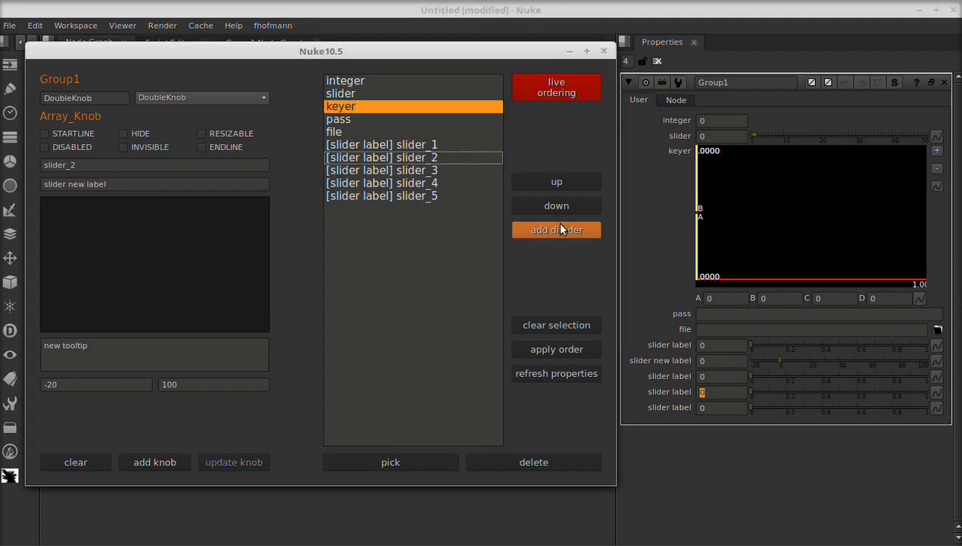
{"action": "left_click", "coordinate": [551, 206]}
{"action": "left_click", "coordinate": [551, 206]}
{"action": "left_click", "coordinate": [551, 206]}
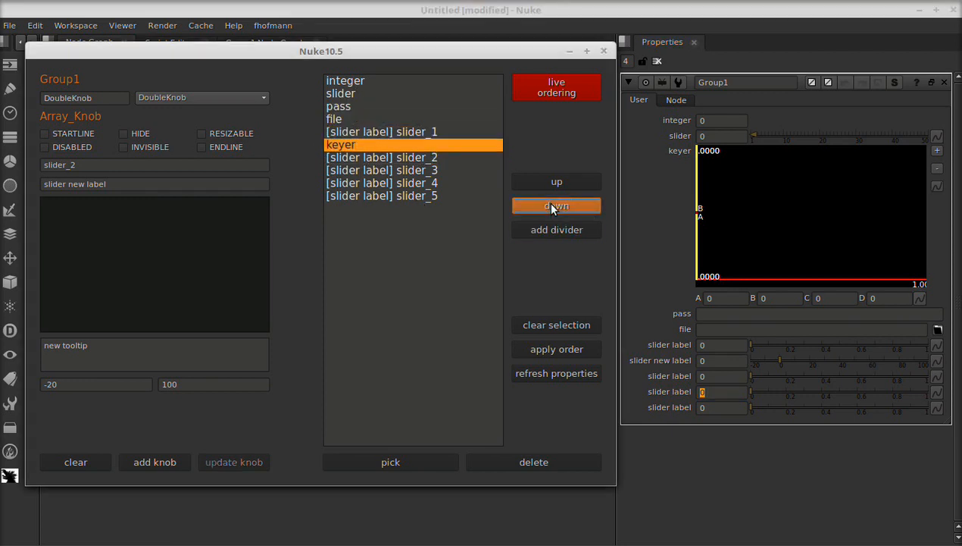
{"action": "left_click", "coordinate": [567, 348]}
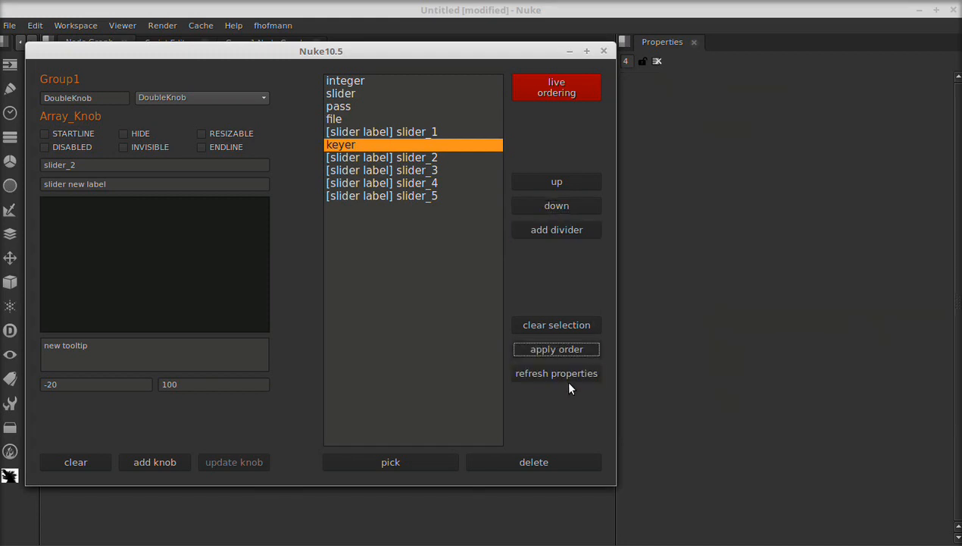
{"action": "left_click", "coordinate": [563, 374]}
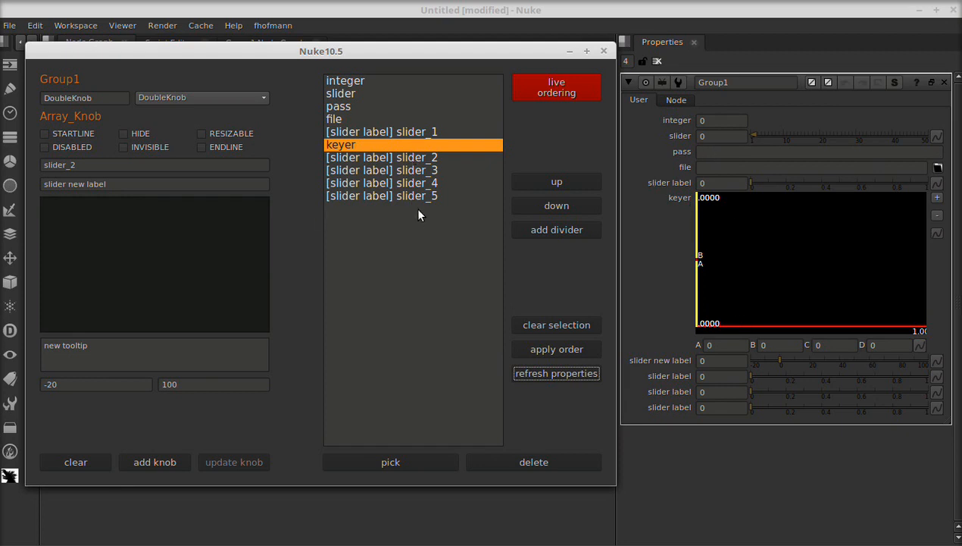
- Reorder the sliders so slider_3 to slider_5 follow slider_1, then slider_2, with keyer last, and apply the order
{"action": "left_click_drag", "start_coordinate": [419, 214], "coordinate": [401, 137]}
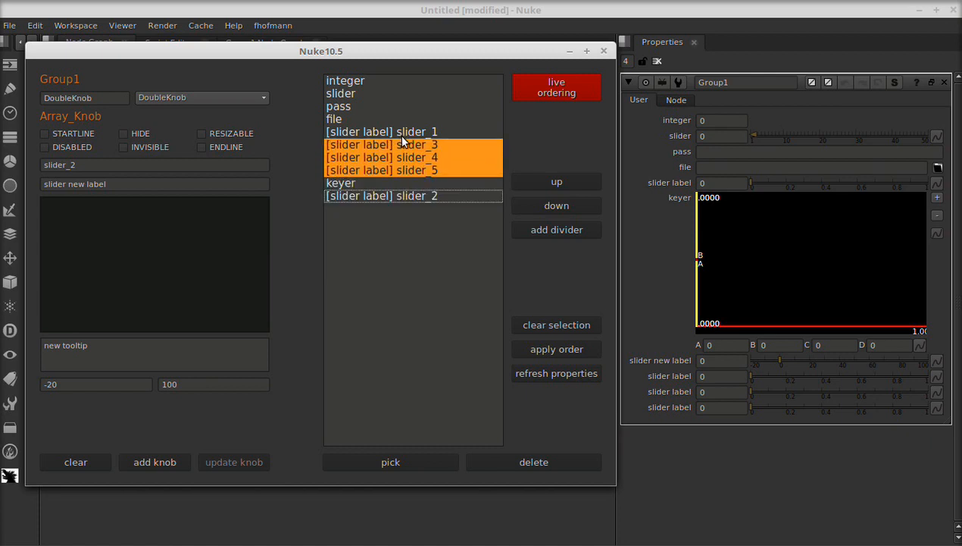
{"action": "left_click", "coordinate": [367, 197], "text": "ctrl"}
{"action": "left_click", "coordinate": [538, 321]}
{"action": "mouse_move", "coordinate": [384, 197]}
{"action": "left_mouse_down"}
{"action": "mouse_move", "coordinate": [382, 183]}
{"action": "mouse_move", "coordinate": [400, 182]}
{"action": "mouse_move", "coordinate": [390, 179]}
{"action": "left_mouse_up"}
{"action": "left_click", "coordinate": [578, 354]}
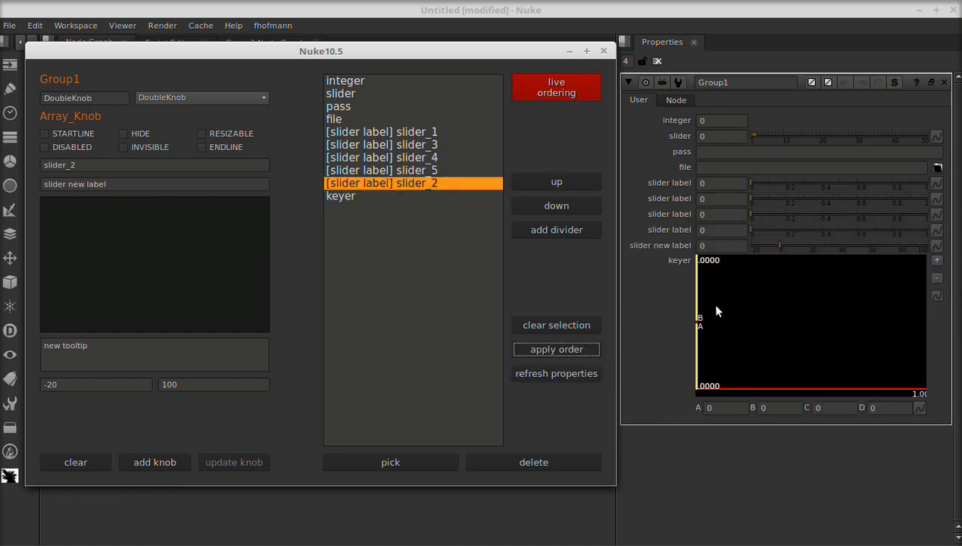
- Turn on live ordering and move keyer up after file and integer below slider
{"action": "left_click", "coordinate": [558, 91]}
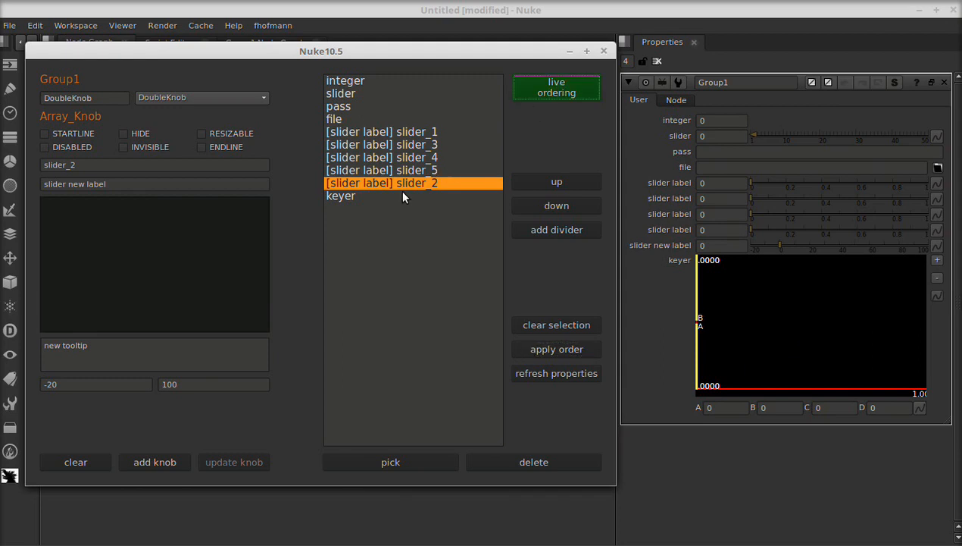
{"action": "left_click", "coordinate": [592, 326]}
{"action": "left_click_drag", "start_coordinate": [350, 198], "coordinate": [359, 129]}
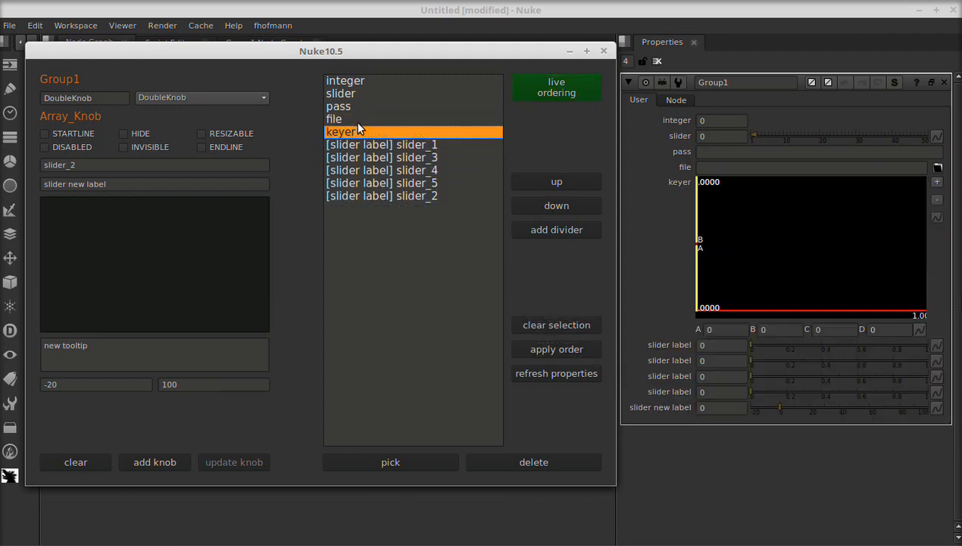
{"action": "left_click_drag", "start_coordinate": [346, 82], "coordinate": [345, 125]}
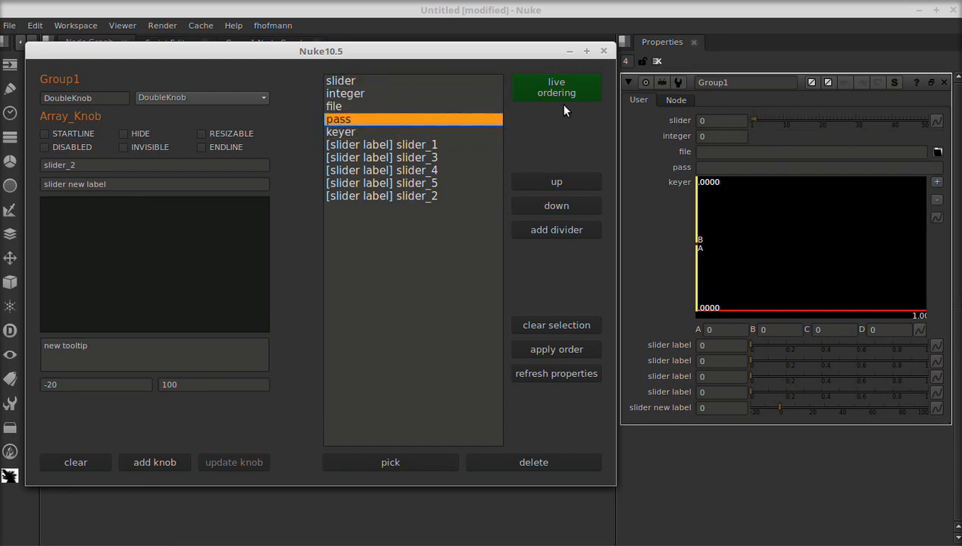
- Turn off live ordering, add a divider line after pass and refresh the properties
{"action": "left_click", "coordinate": [561, 90]}
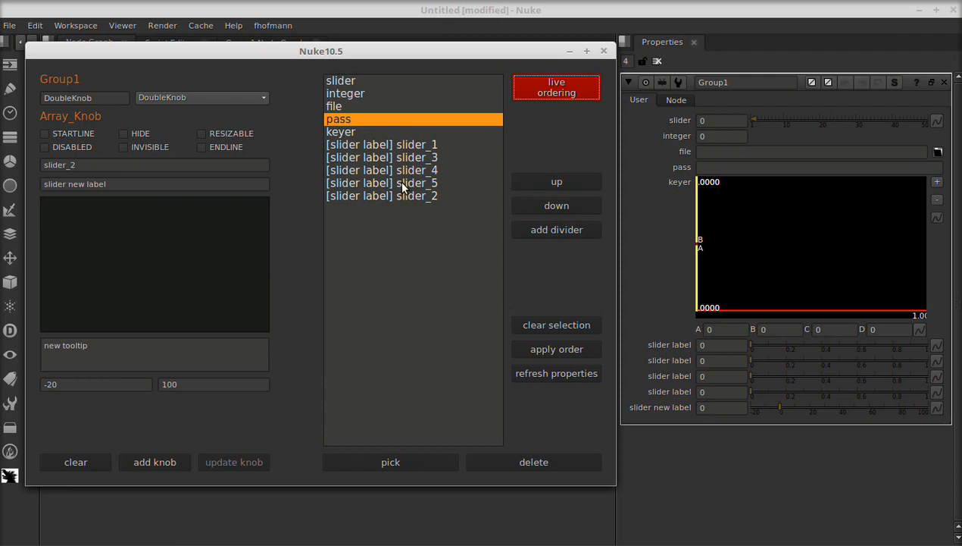
{"action": "left_click", "coordinate": [554, 227]}
{"action": "left_click", "coordinate": [545, 381]}
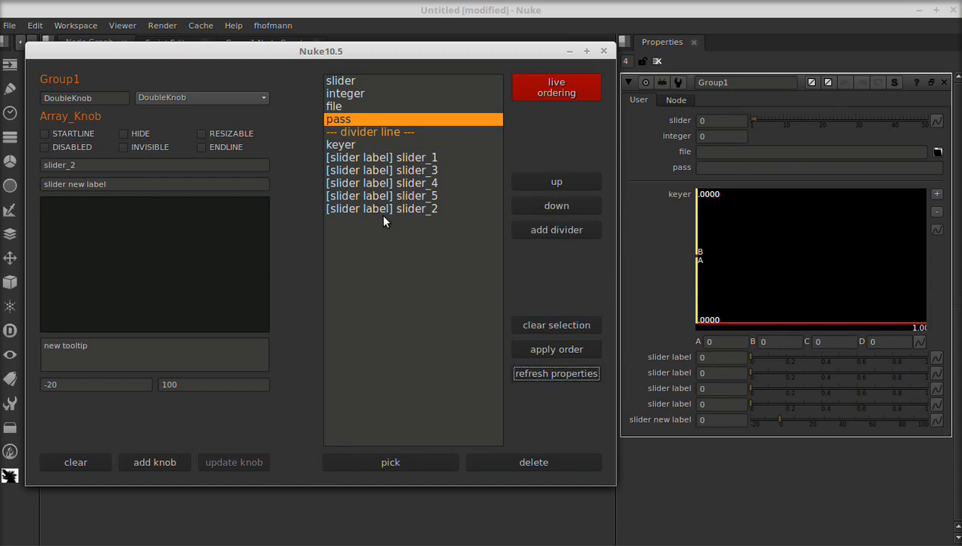
- Add a second divider line, move it between slider_3 and slider_4, apply the order and refresh
{"action": "left_click", "coordinate": [561, 319]}
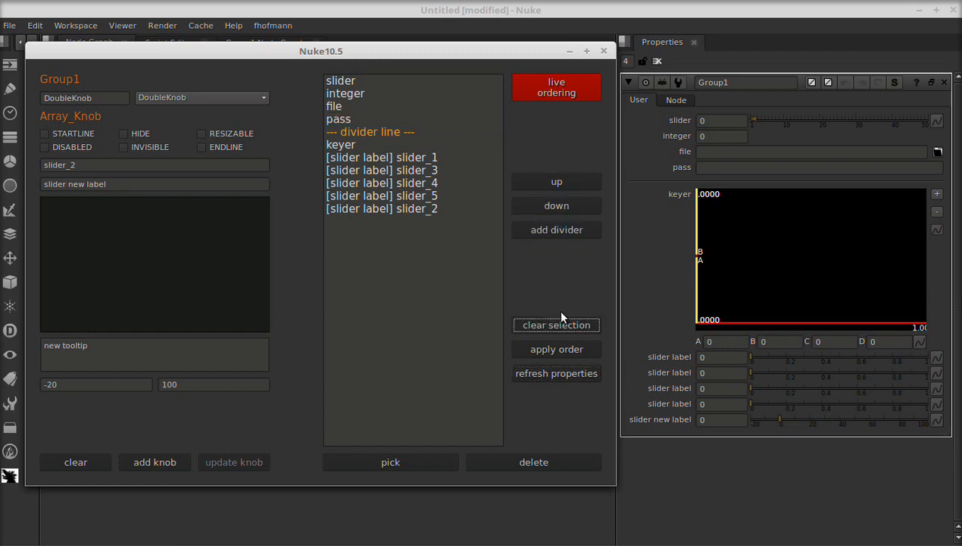
{"action": "left_click", "coordinate": [559, 230]}
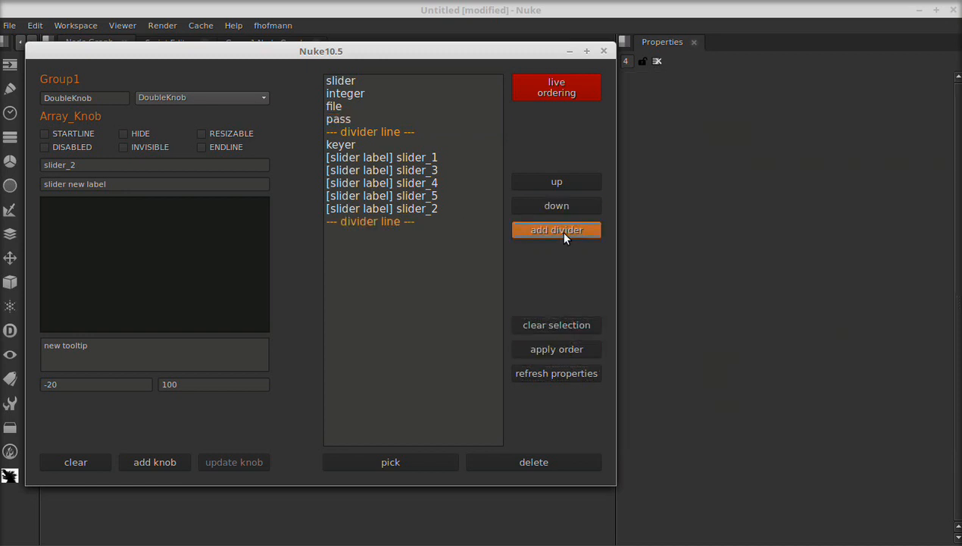
{"action": "left_click", "coordinate": [554, 370]}
{"action": "left_click", "coordinate": [387, 221]}
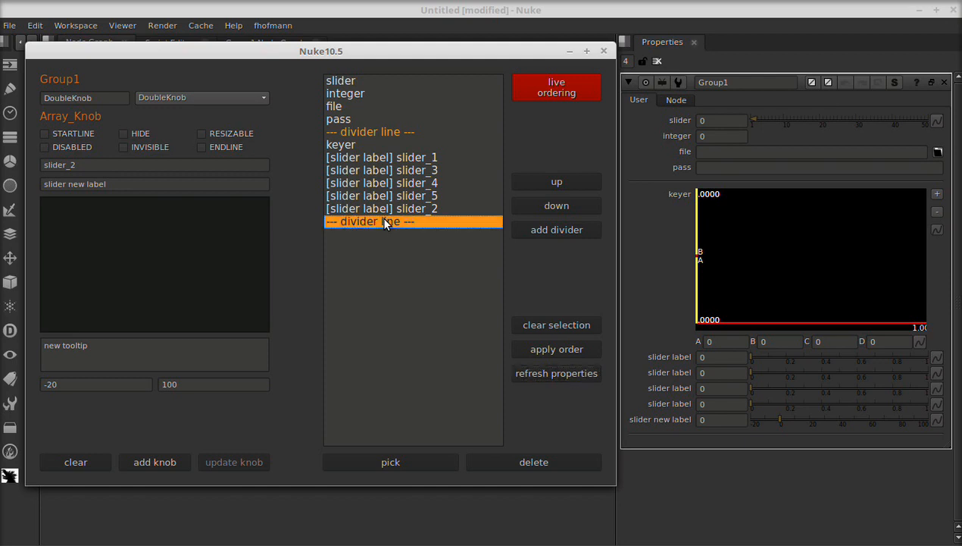
{"action": "left_click", "coordinate": [387, 185]}
{"action": "left_click_drag", "start_coordinate": [357, 225], "coordinate": [372, 184]}
{"action": "left_click", "coordinate": [568, 349]}
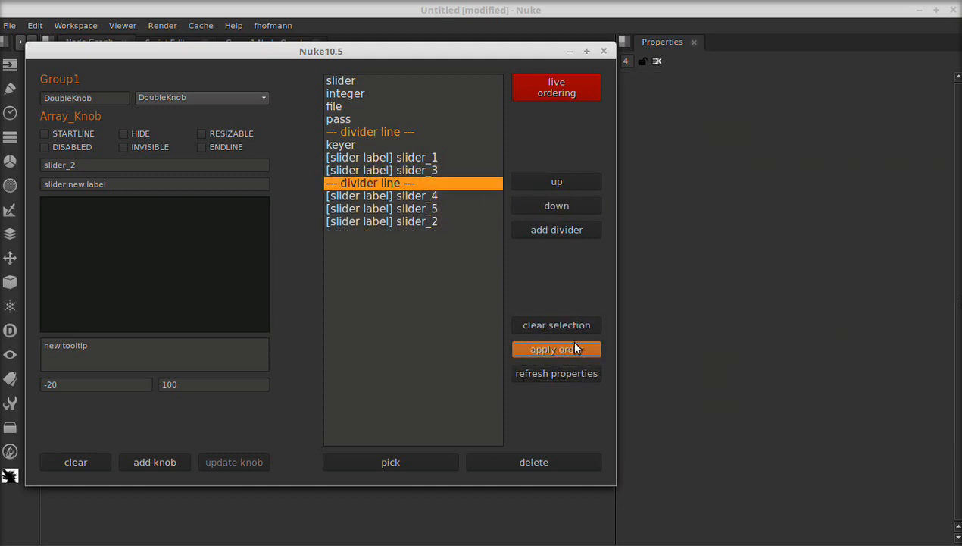
{"action": "left_click", "coordinate": [549, 375]}
- Turn on live ordering and move the second divider up directly after keyer
{"action": "left_click", "coordinate": [572, 81]}
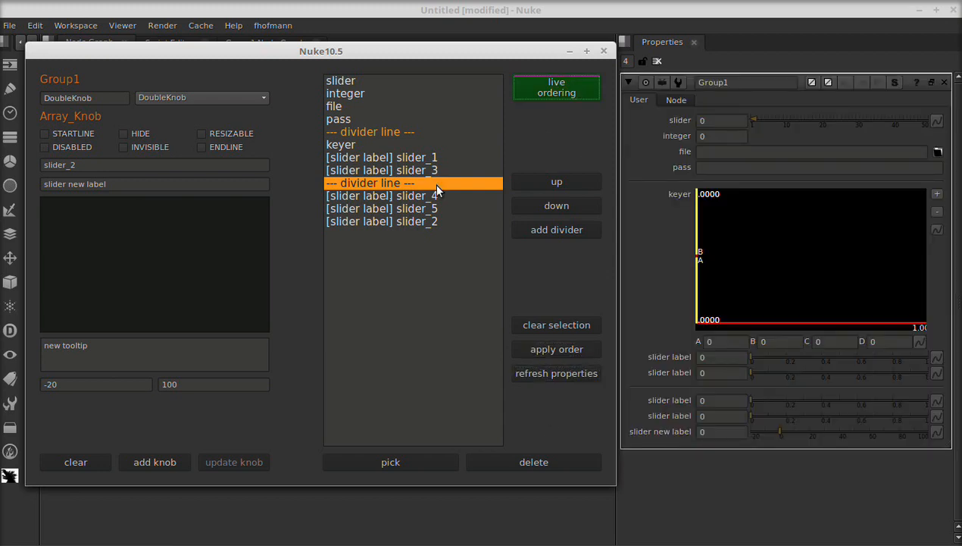
{"action": "left_click_drag", "start_coordinate": [379, 185], "coordinate": [376, 157]}
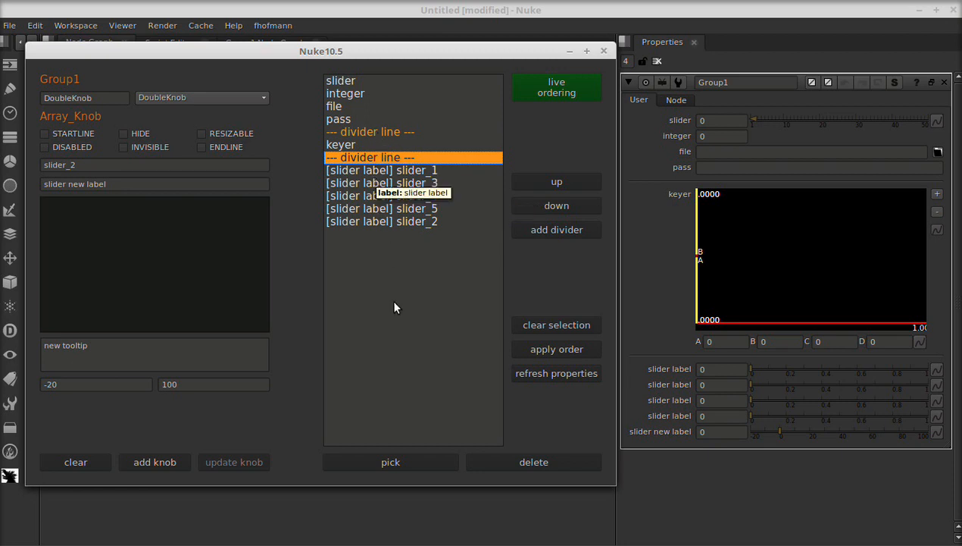
{"action": "left_click", "coordinate": [389, 158]}
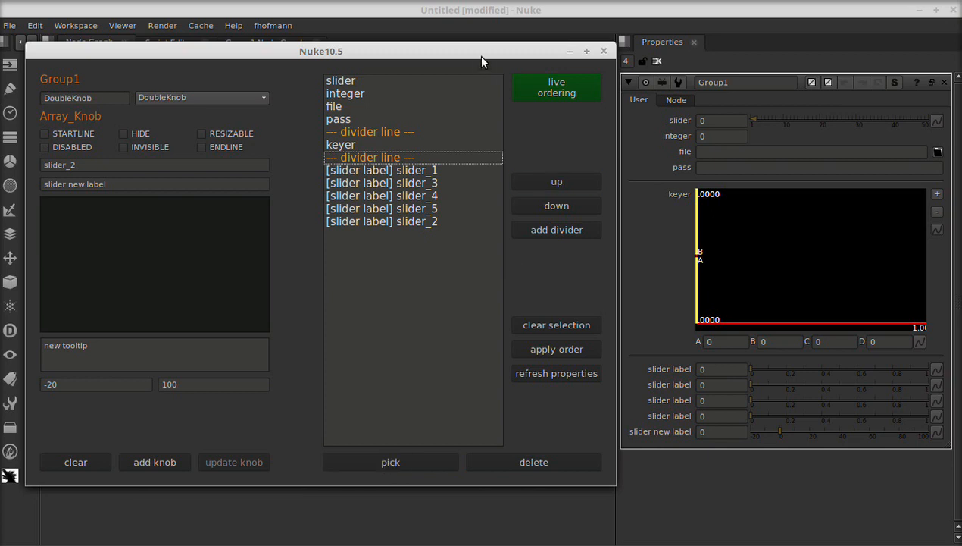
- Move the knob editor aside to view the nodes inside Group1
{"action": "left_click_drag", "start_coordinate": [477, 51], "coordinate": [474, 397]}
{"action": "left_click", "coordinate": [328, 193]}
{"action": "key", "text": "ctrl+Return"}
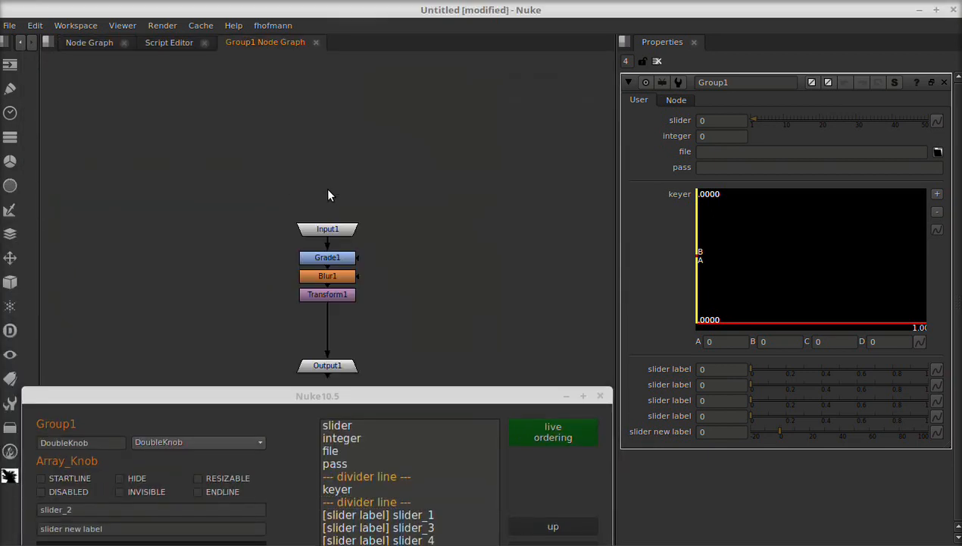
{"action": "left_click_drag", "start_coordinate": [379, 400], "coordinate": [382, 96]}
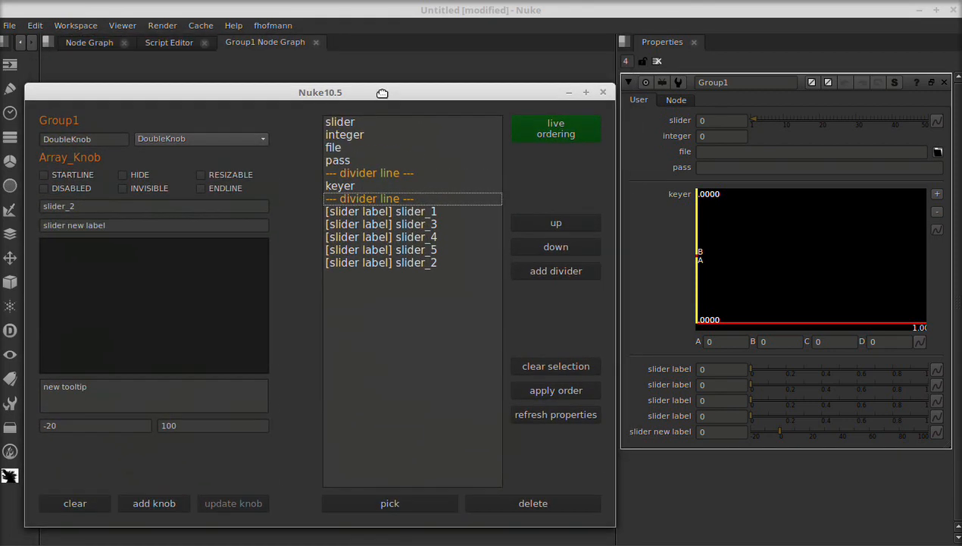
- Open the knob picker and browse the knob trees of Group1 and Blur1
{"action": "left_click", "coordinate": [375, 504]}
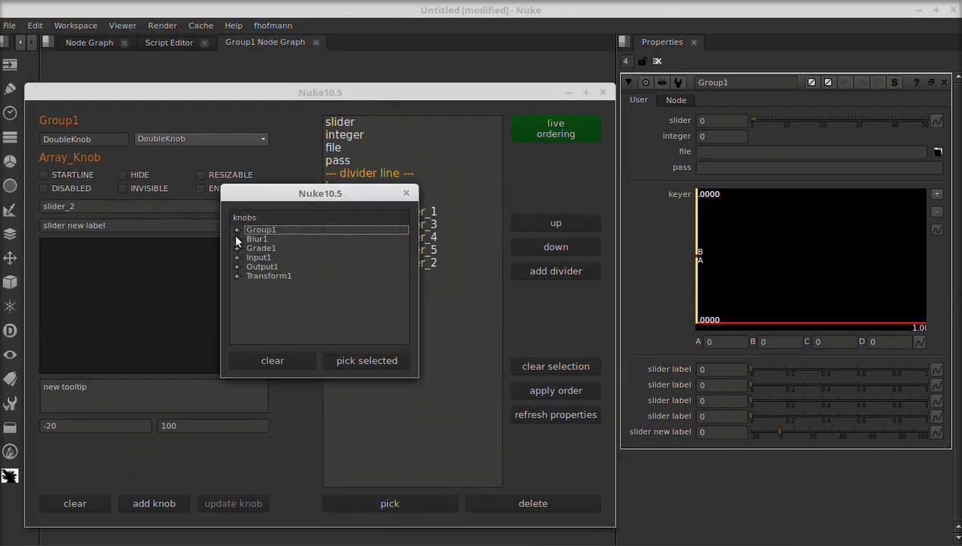
{"action": "left_click", "coordinate": [235, 229]}
{"action": "scroll", "coordinate": [283, 265], "scroll_direction": "down", "scroll_amount": 3}
{"action": "scroll", "coordinate": [283, 272], "scroll_direction": "up", "scroll_amount": 3}
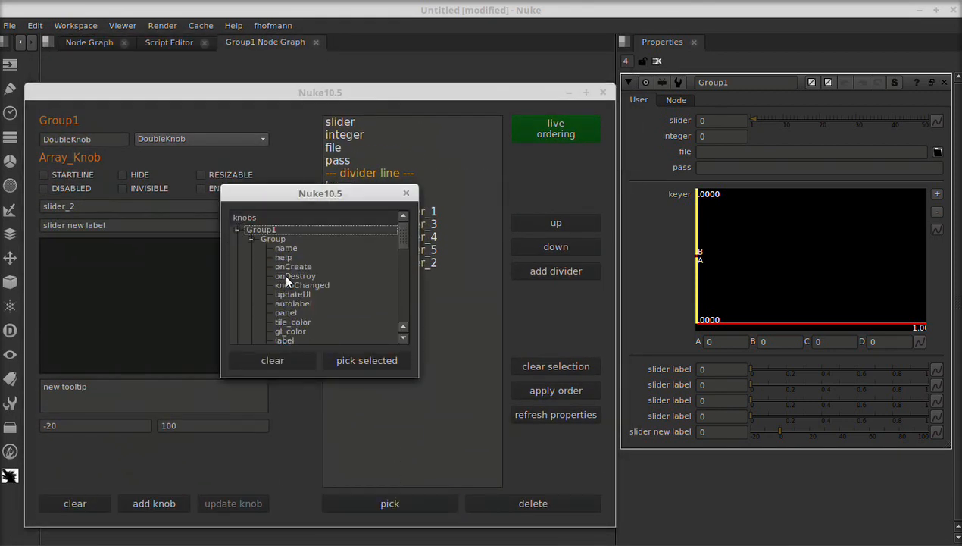
{"action": "left_click", "coordinate": [251, 240]}
{"action": "left_click", "coordinate": [237, 258]}
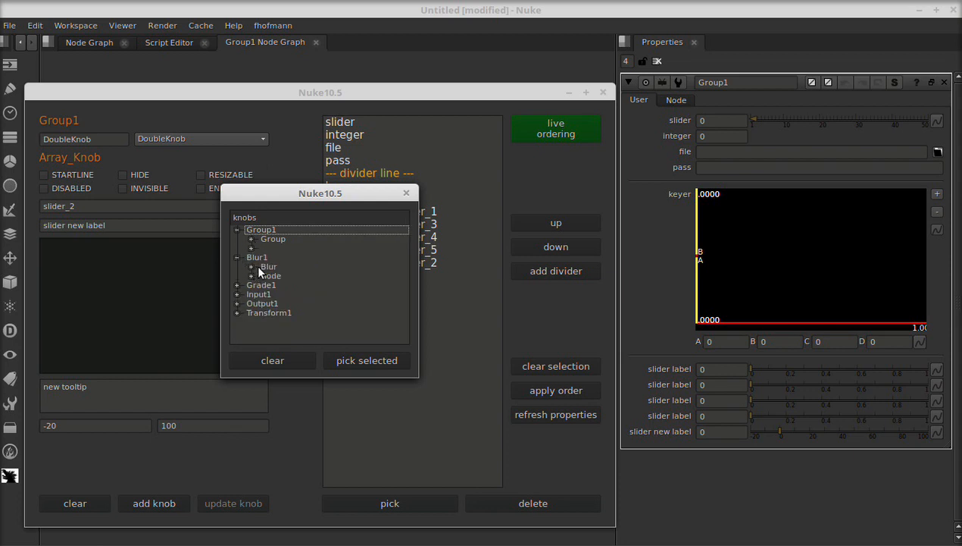
{"action": "left_click", "coordinate": [252, 267]}
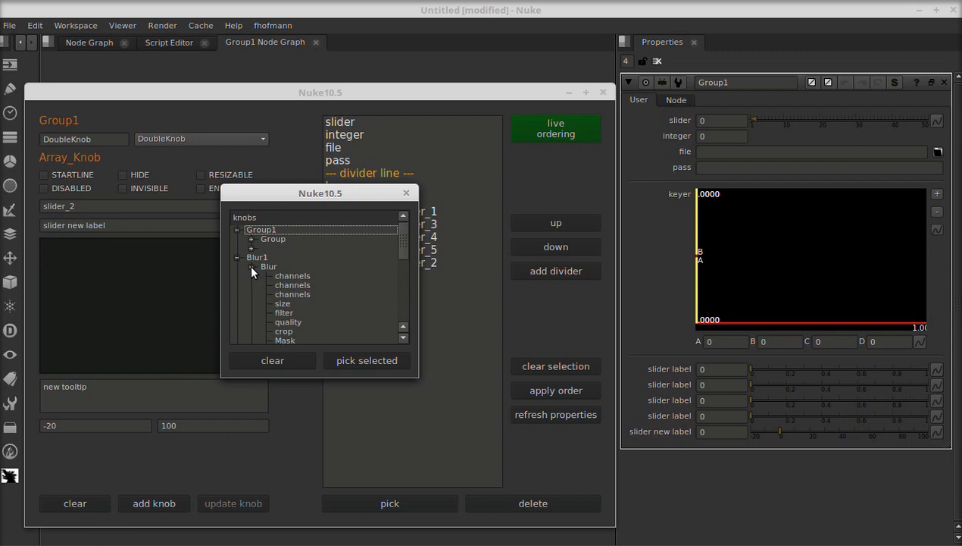
{"action": "scroll", "coordinate": [279, 280], "scroll_direction": "down", "scroll_amount": 3}
{"action": "scroll", "coordinate": [279, 279], "scroll_direction": "up", "scroll_amount": 3}
{"action": "left_click", "coordinate": [250, 266]}
{"action": "left_click", "coordinate": [250, 275]}
{"action": "left_click", "coordinate": [250, 275]}
{"action": "left_click", "coordinate": [251, 276]}
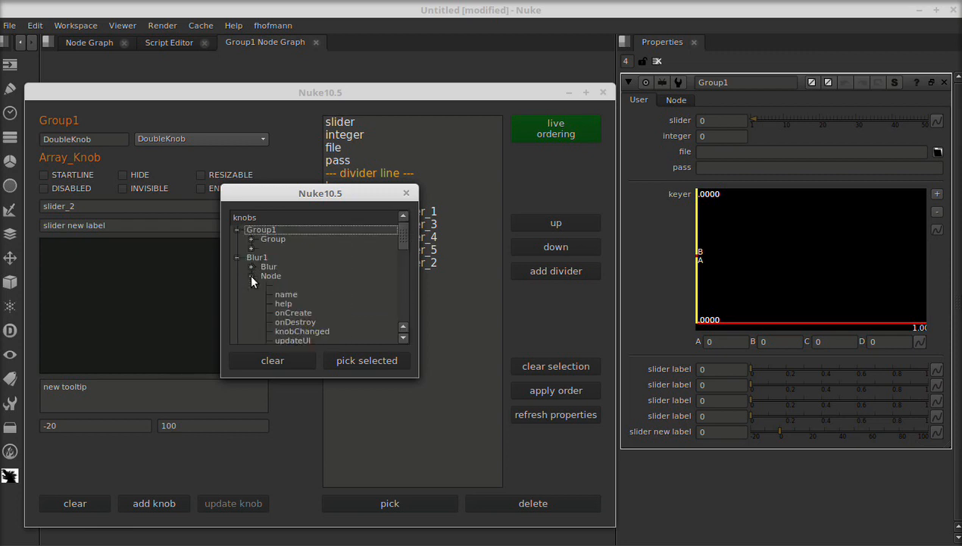
{"action": "left_click", "coordinate": [251, 276]}
{"action": "left_click", "coordinate": [251, 267]}
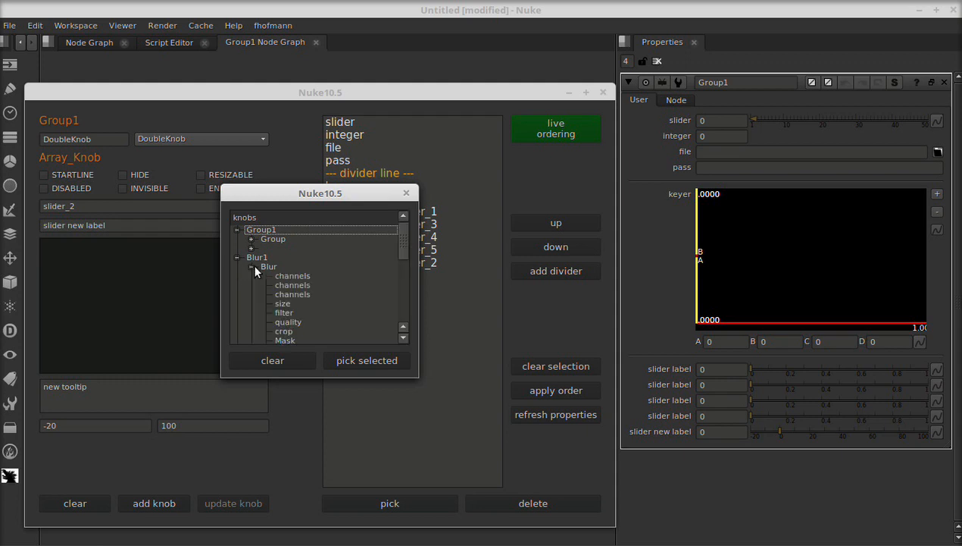
- Pick Blur1's size knob and Grade1's whitepoint knob to add them to the group, then close the picker
{"action": "left_click", "coordinate": [284, 300]}
{"action": "scroll", "coordinate": [258, 269], "scroll_direction": "down", "scroll_amount": 3}
{"action": "scroll", "coordinate": [259, 273], "scroll_direction": "down", "scroll_amount": 1}
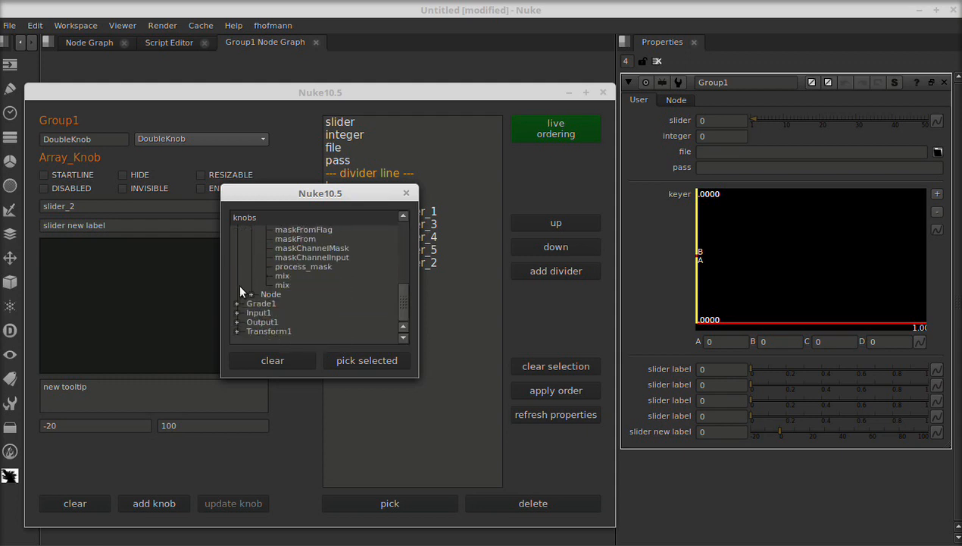
{"action": "left_click", "coordinate": [237, 303]}
{"action": "left_click", "coordinate": [251, 294]}
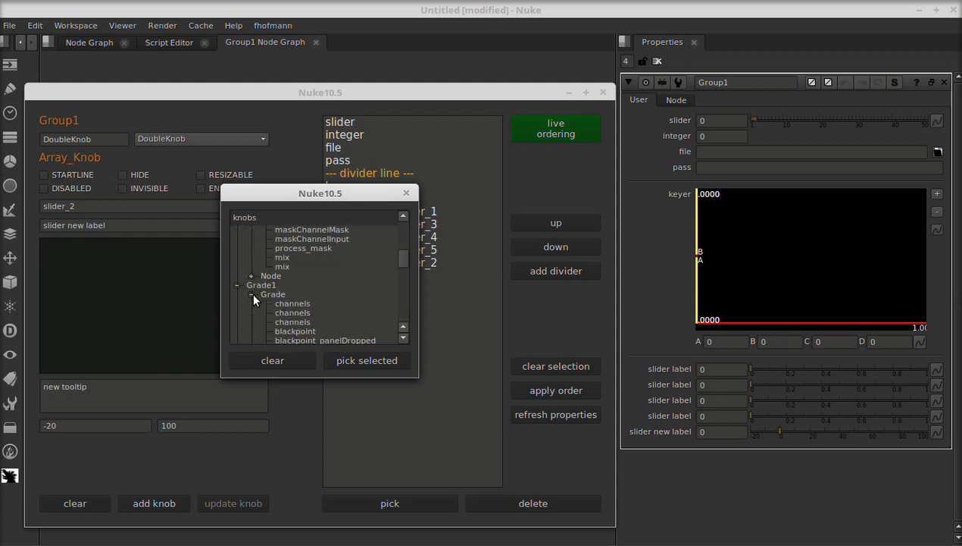
{"action": "scroll", "coordinate": [282, 302], "scroll_direction": "down", "scroll_amount": 2}
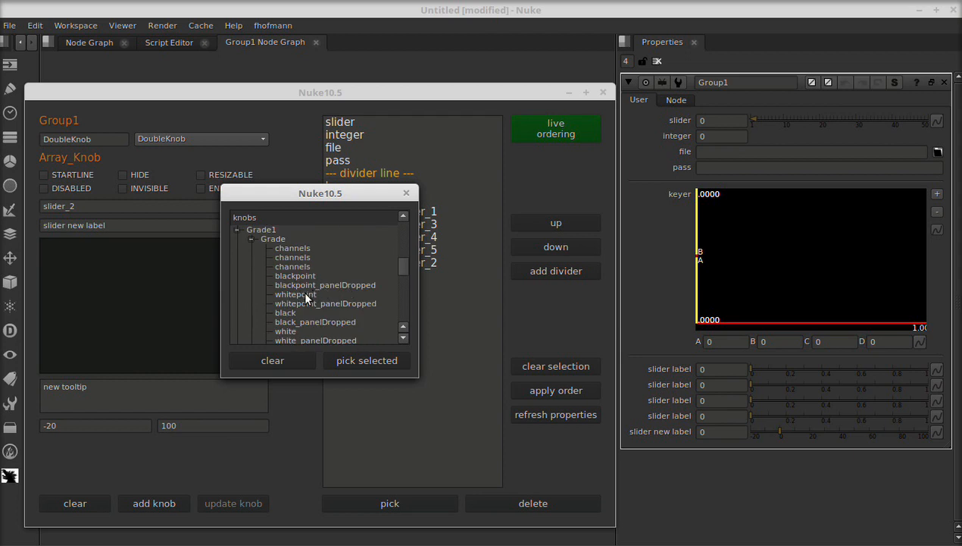
{"action": "left_click", "coordinate": [305, 294]}
{"action": "left_click", "coordinate": [367, 359]}
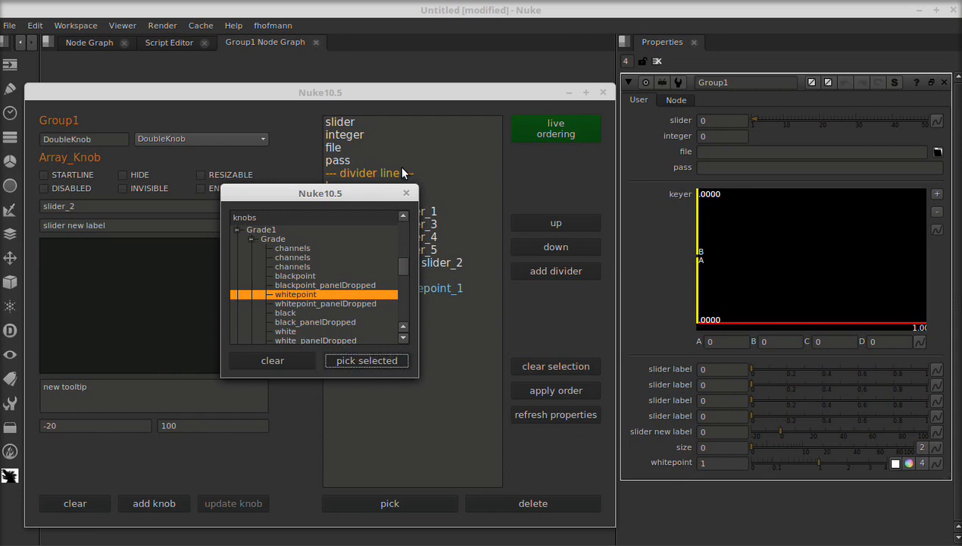
{"action": "left_click", "coordinate": [406, 193]}
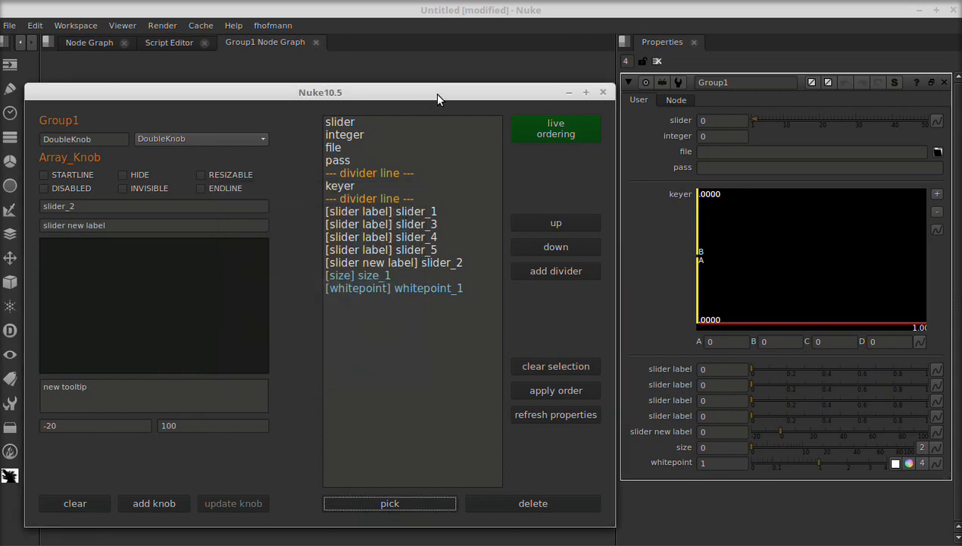
- Minimize the knob editor and open Grade1's properties in a floating panel
{"action": "left_click_drag", "start_coordinate": [435, 92], "coordinate": [452, 49]}
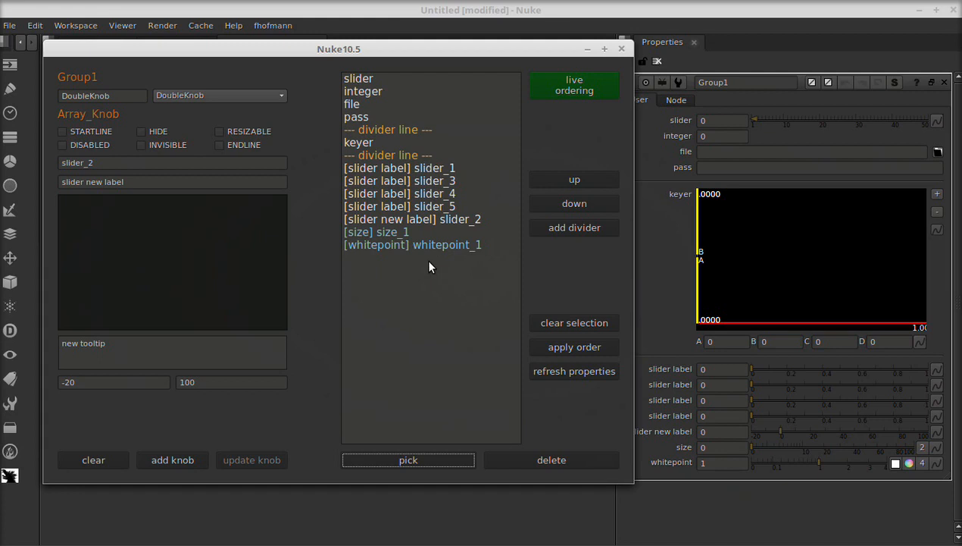
{"action": "left_click", "coordinate": [621, 48]}
{"action": "double_click", "coordinate": [343, 262]}
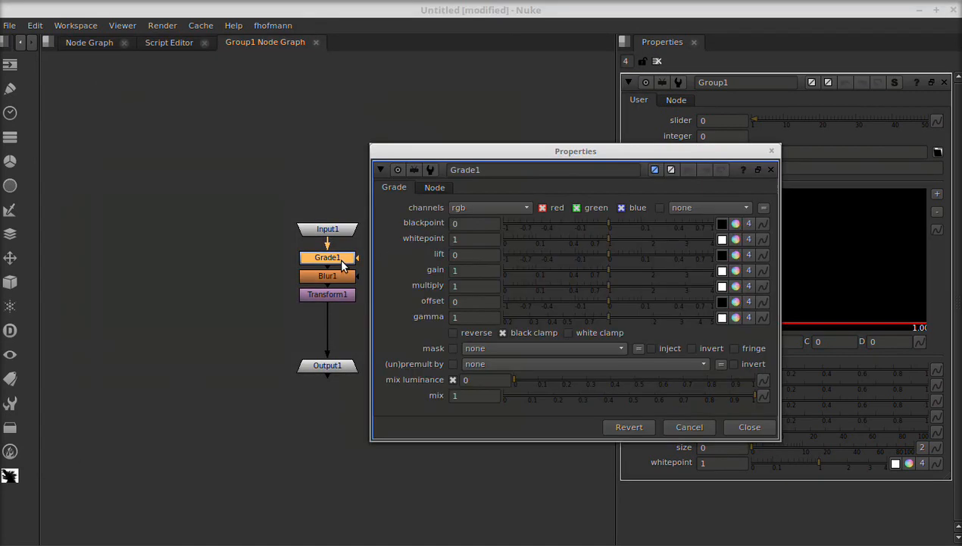
{"action": "left_click_drag", "start_coordinate": [609, 150], "coordinate": [379, 70]}
- Set the group's linked whitepoint to about 2.85 and close the Grade1 panel
{"action": "left_click_drag", "start_coordinate": [807, 460], "coordinate": [868, 467]}
{"action": "left_click", "coordinate": [542, 71]}
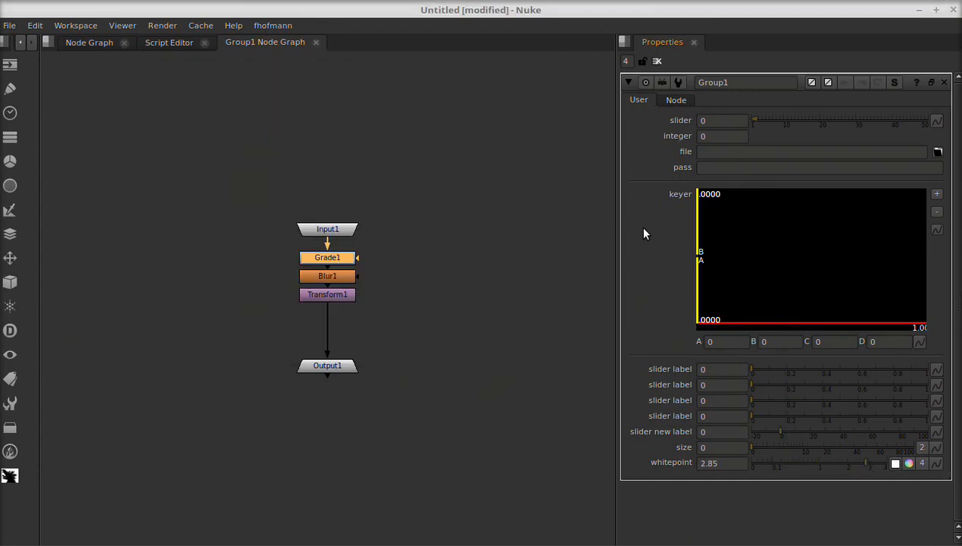
- Return to the top-level node graph by closing the Group1 node graph tab
{"action": "key", "text": "alt+k"}
{"action": "left_click_drag", "start_coordinate": [572, 57], "coordinate": [447, 113]}
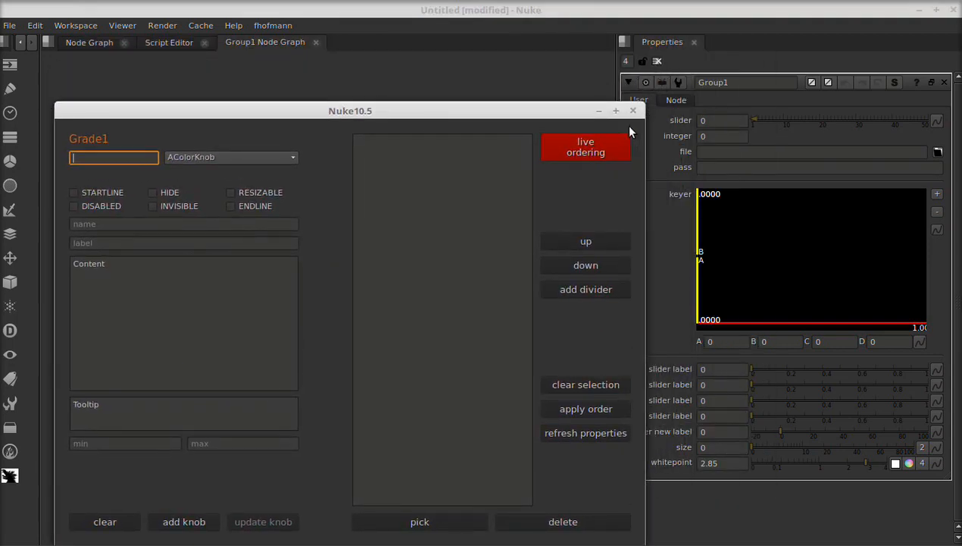
{"action": "left_click", "coordinate": [633, 111]}
{"action": "left_click", "coordinate": [448, 242]}
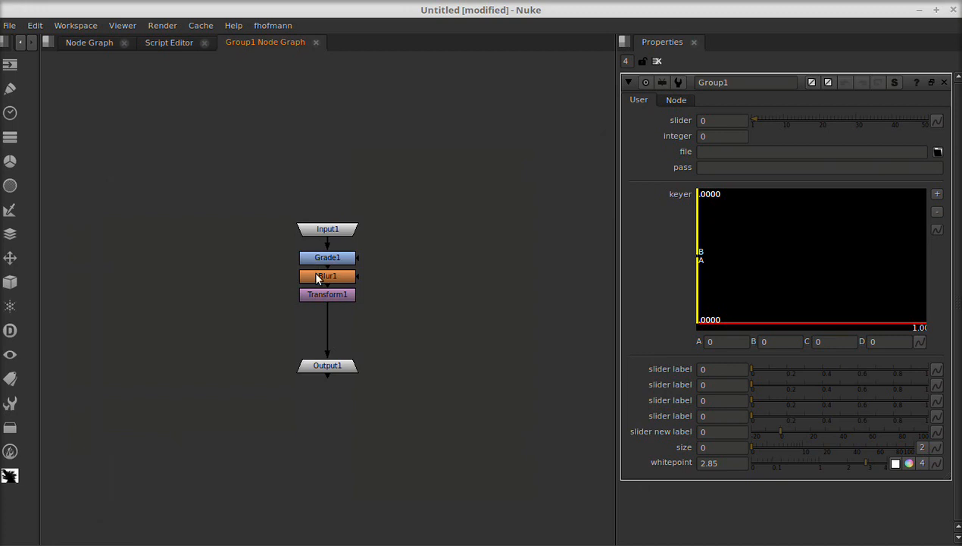
{"action": "left_click", "coordinate": [316, 43]}
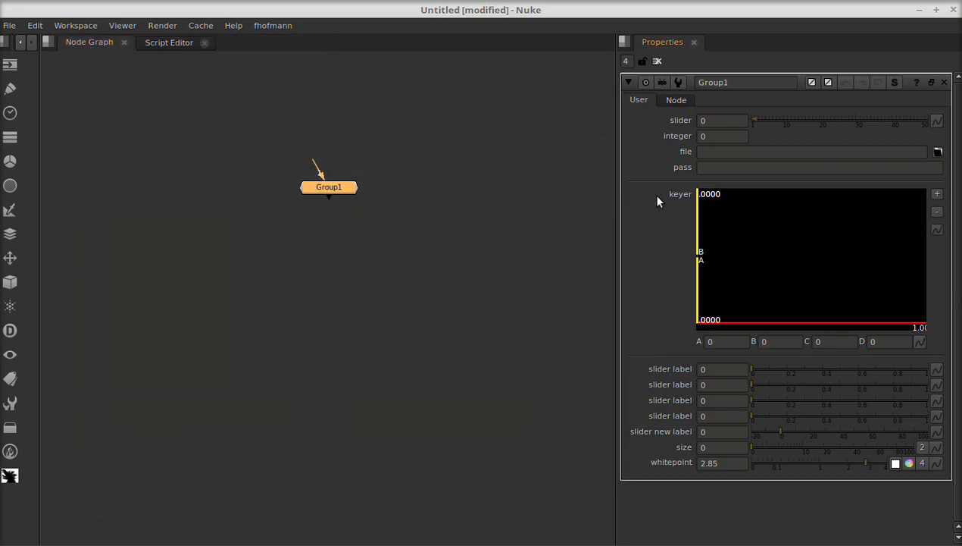
- Open the knob editor for Group1 and move the whitepoint_1 knob up to sit just after slider_4
{"action": "key", "text": "alt+k"}
{"action": "left_click_drag", "start_coordinate": [466, 54], "coordinate": [325, 52]}
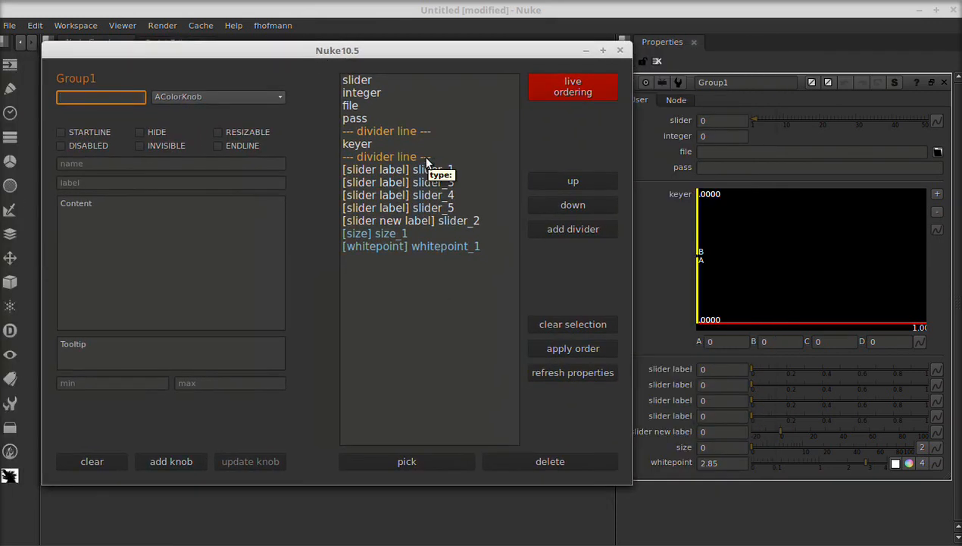
{"action": "left_click", "coordinate": [414, 247]}
{"action": "left_click_drag", "start_coordinate": [414, 247], "coordinate": [436, 202]}
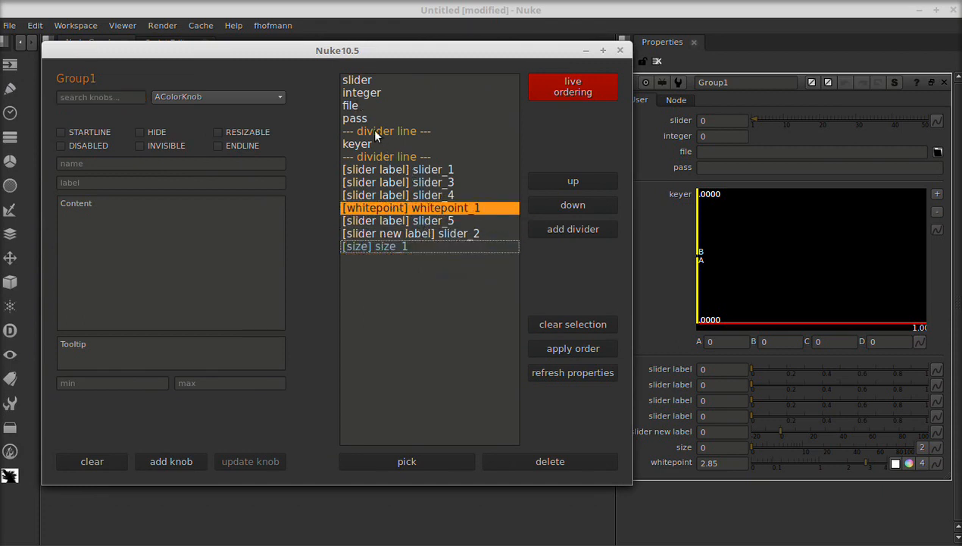
- Change the pass knob's tooltip to "new tooltip", update the knob and clear the selection
{"action": "left_click", "coordinate": [356, 119]}
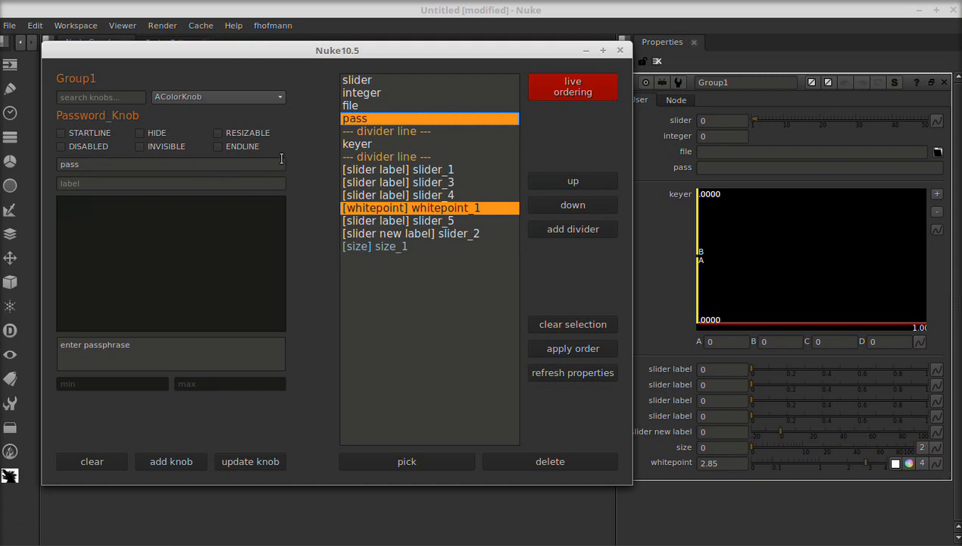
{"action": "left_click_drag", "start_coordinate": [220, 345], "coordinate": [45, 345]}
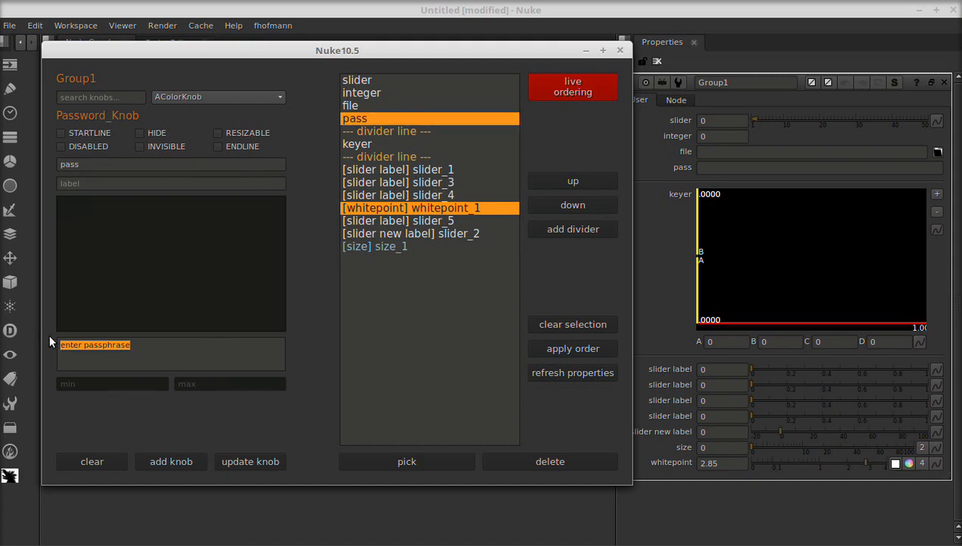
{"action": "type", "text": "new tooltip"}
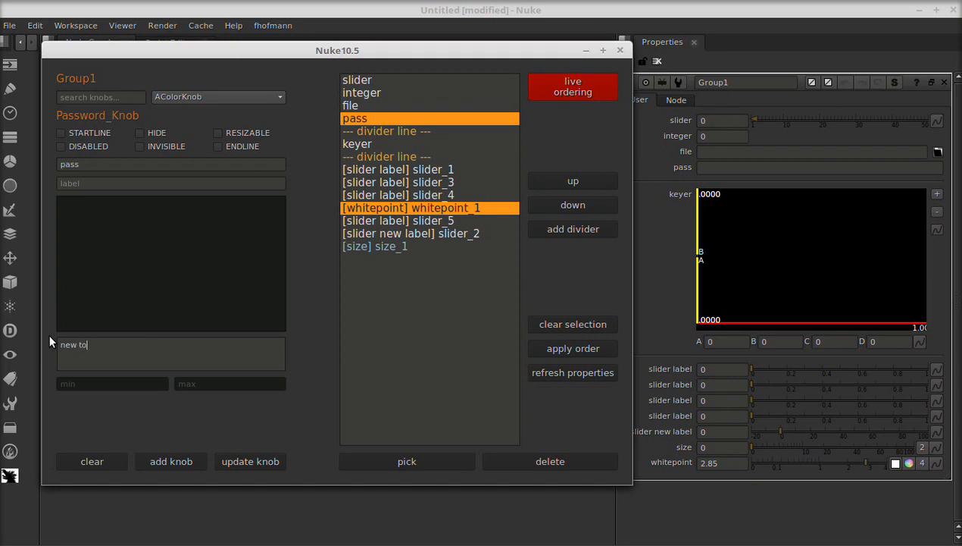
{"action": "left_click", "coordinate": [250, 461]}
{"action": "left_click", "coordinate": [573, 324]}
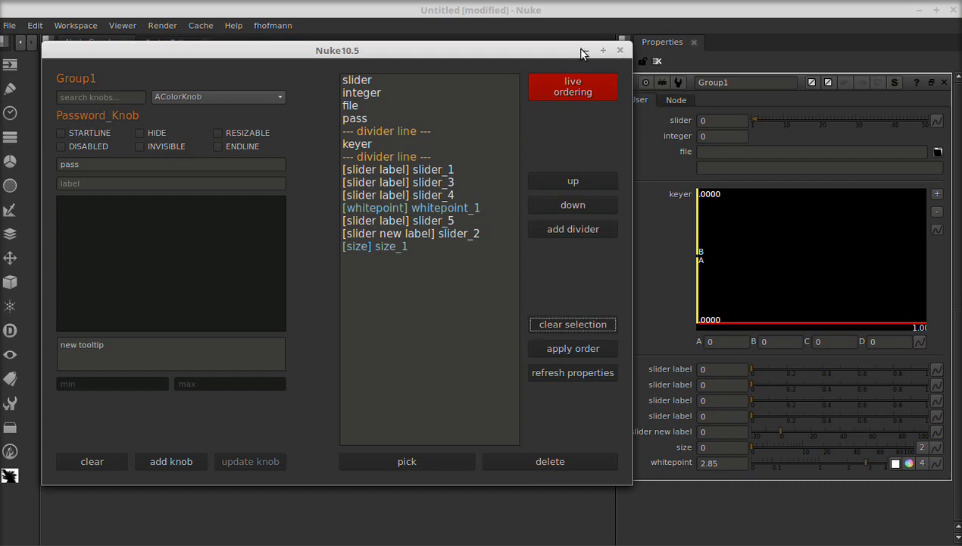
- Pick Group1's own knobChanged knob in the knob picker to add it to the group, then close the picker
{"action": "left_click_drag", "start_coordinate": [568, 50], "coordinate": [543, 49]}
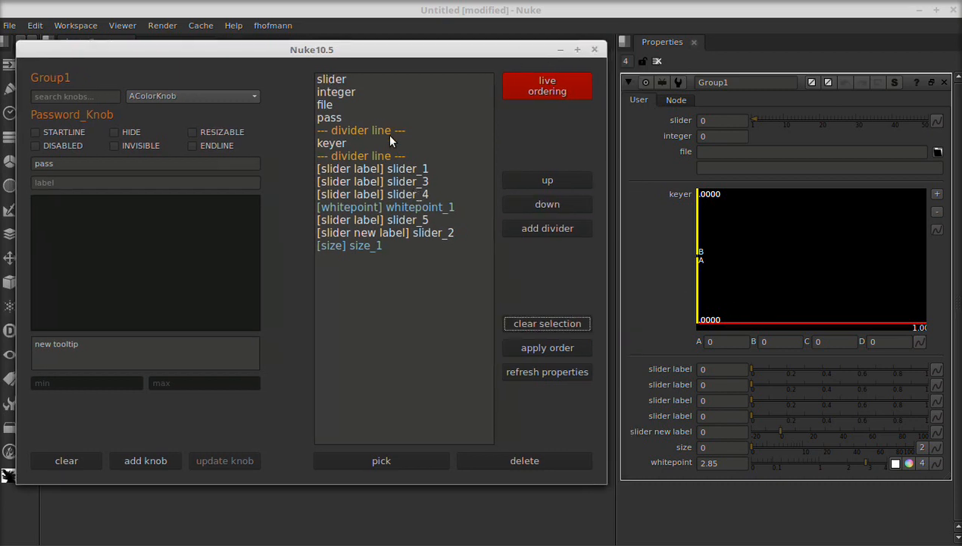
{"action": "left_click", "coordinate": [377, 246]}
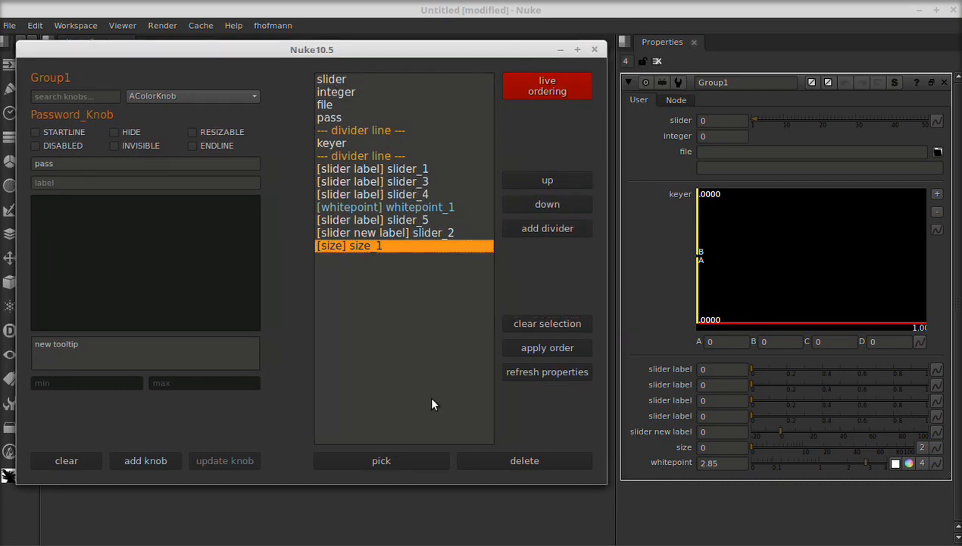
{"action": "left_click", "coordinate": [537, 324]}
{"action": "left_click", "coordinate": [383, 463]}
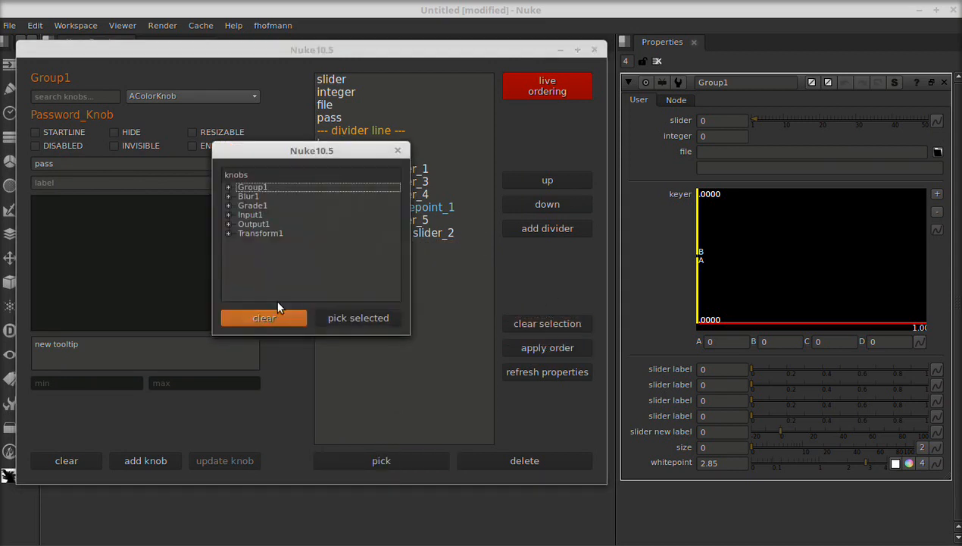
{"action": "left_click", "coordinate": [228, 186]}
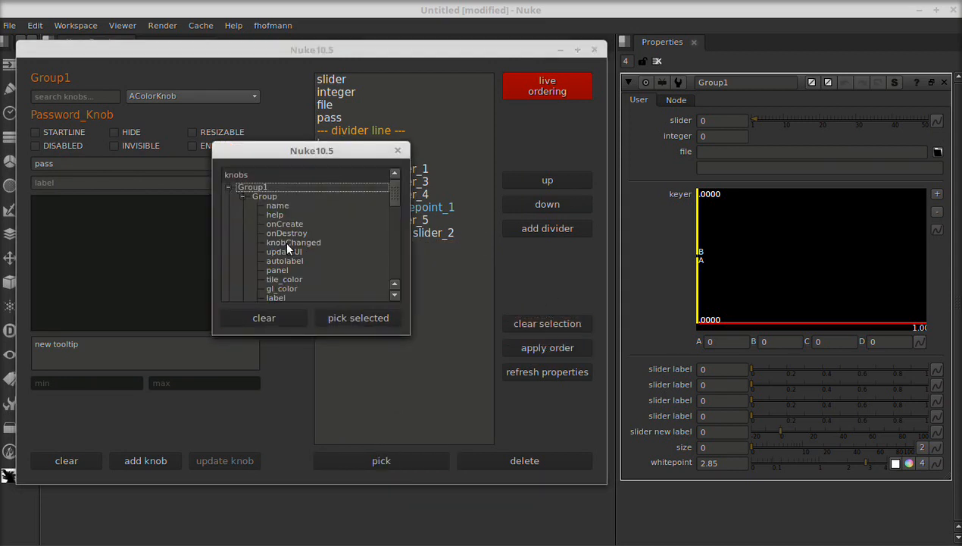
{"action": "left_click", "coordinate": [292, 242]}
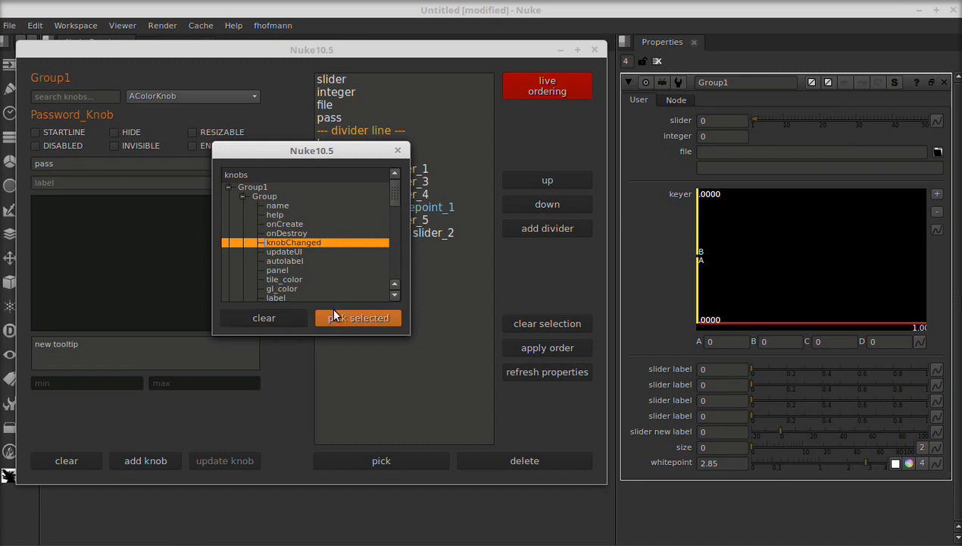
{"action": "left_click", "coordinate": [334, 317]}
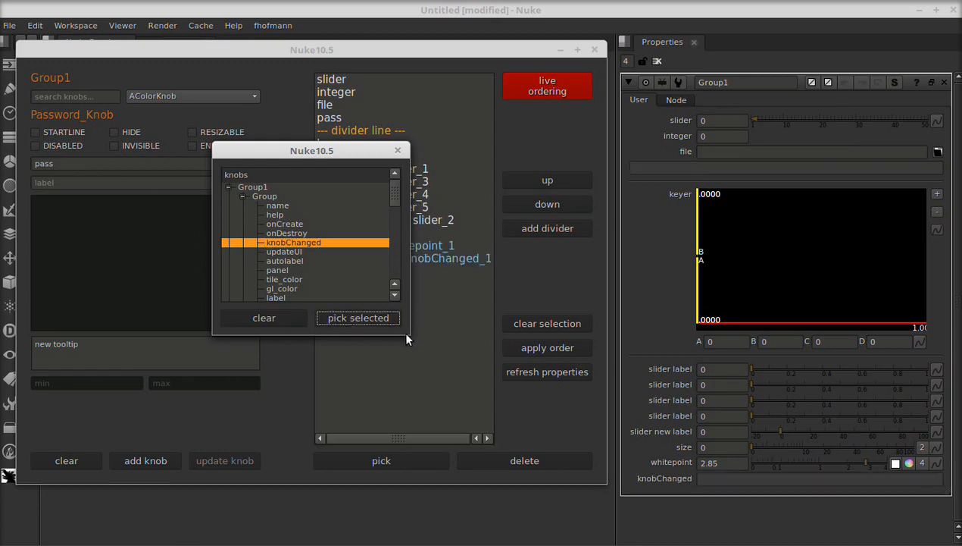
{"action": "left_click", "coordinate": [398, 153]}
- Minimize the knob editor, open the Script Editor and clear its output
{"action": "left_click", "coordinate": [595, 50]}
{"action": "left_click", "coordinate": [747, 477]}
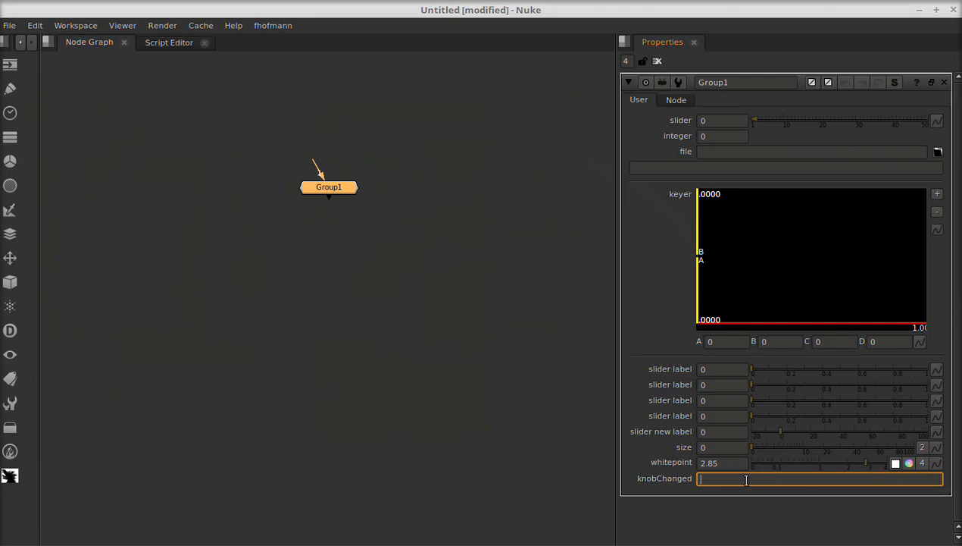
{"action": "left_click", "coordinate": [170, 43]}
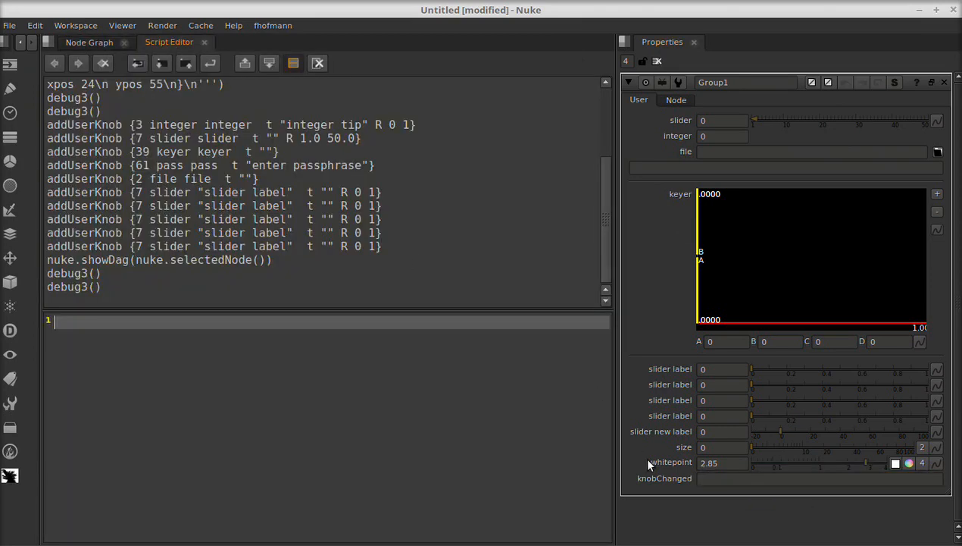
{"action": "left_click", "coordinate": [318, 64]}
- Enter print nuke.thisNode().['slider'].value() in the group's knobChanged field and move the slider to about 5.8 to test it
{"action": "left_click", "coordinate": [731, 477]}
{"action": "type", "text": "print nuke"}
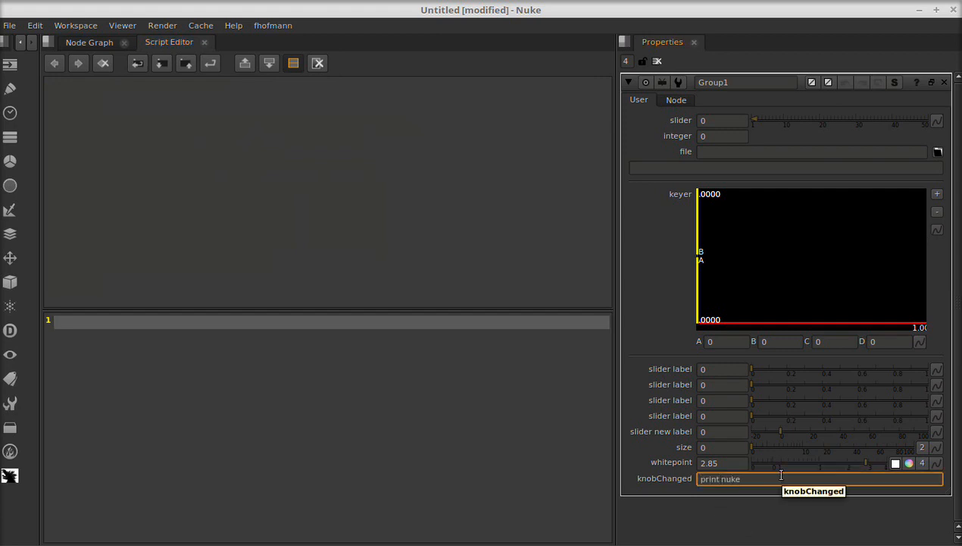
{"action": "type", "text": ".this"}
{"action": "type", "text": "NNod"}
{"action": "key", "text": "BackSpace"}
{"action": "key", "text": "BackSpace"}
{"action": "key", "text": "BackSpace"}
{"action": "key", "text": "BackSpace"}
{"action": "type", "text": "Node()['"}
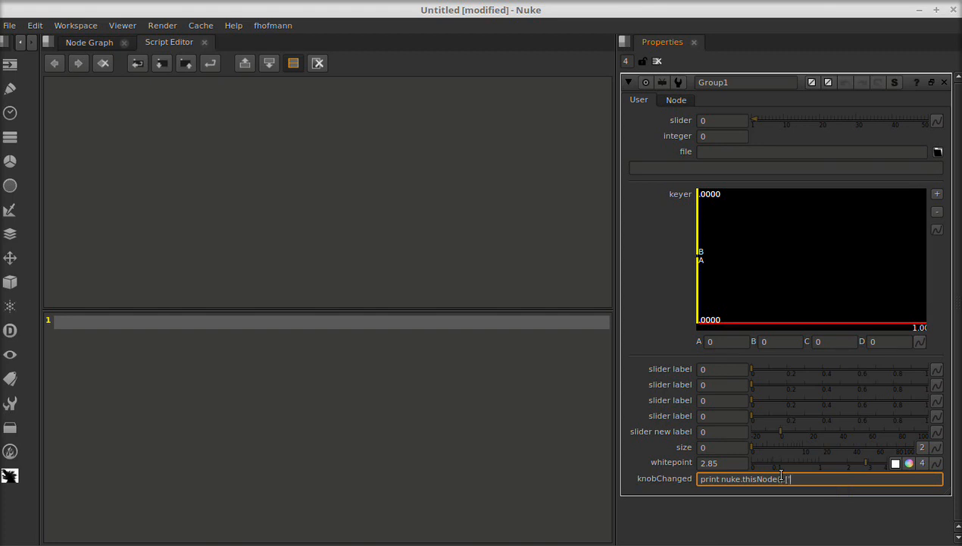
{"action": "type", "text": "slider'].value()"}
{"action": "left_click_drag", "start_coordinate": [769, 119], "coordinate": [767, 119]}
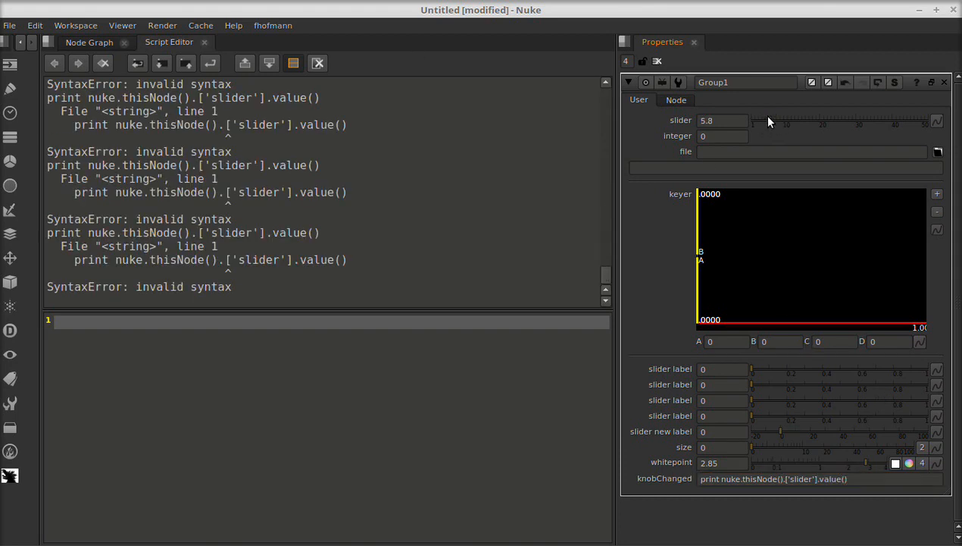
- Remove the stray dot before ['slider'] in the knobChanged code and move the slider to about 6.8 to test it
{"action": "left_click", "coordinate": [785, 479]}
{"action": "key", "text": "BackSpace"}
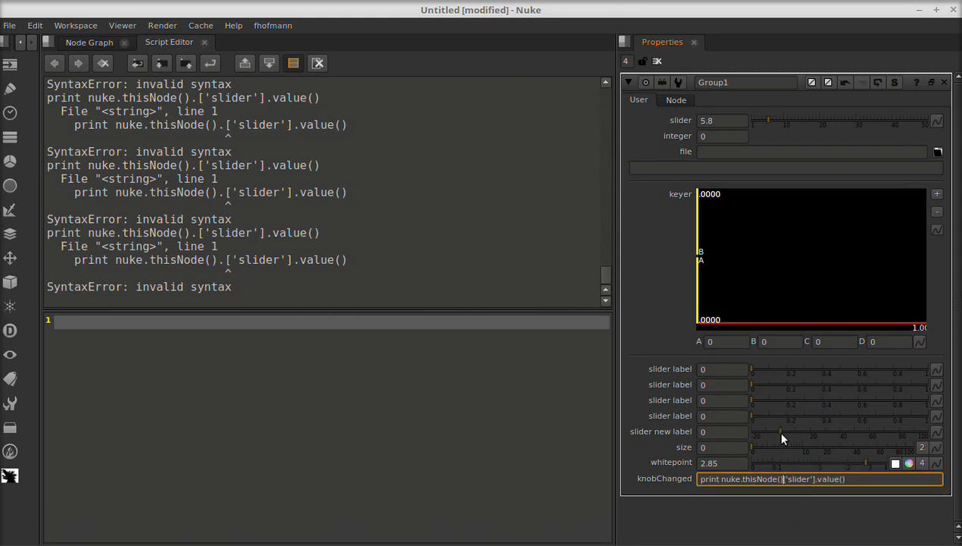
{"action": "mouse_move", "coordinate": [770, 120]}
{"action": "left_mouse_down"}
{"action": "mouse_move", "coordinate": [814, 122]}
{"action": "mouse_move", "coordinate": [773, 120]}
{"action": "left_mouse_up"}
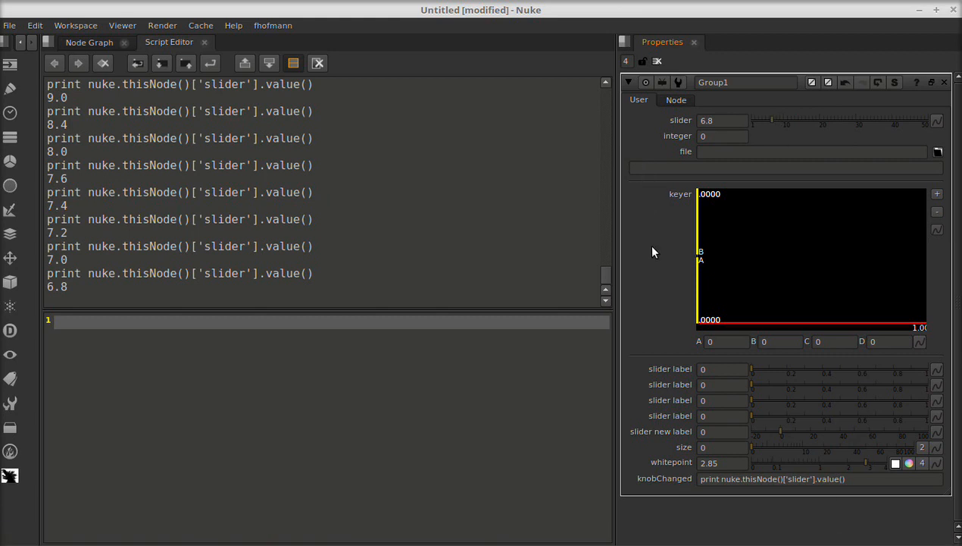
- Reopen the knob editor and delete the knobChanged_1 knob from the group
{"action": "key", "text": "F3"}
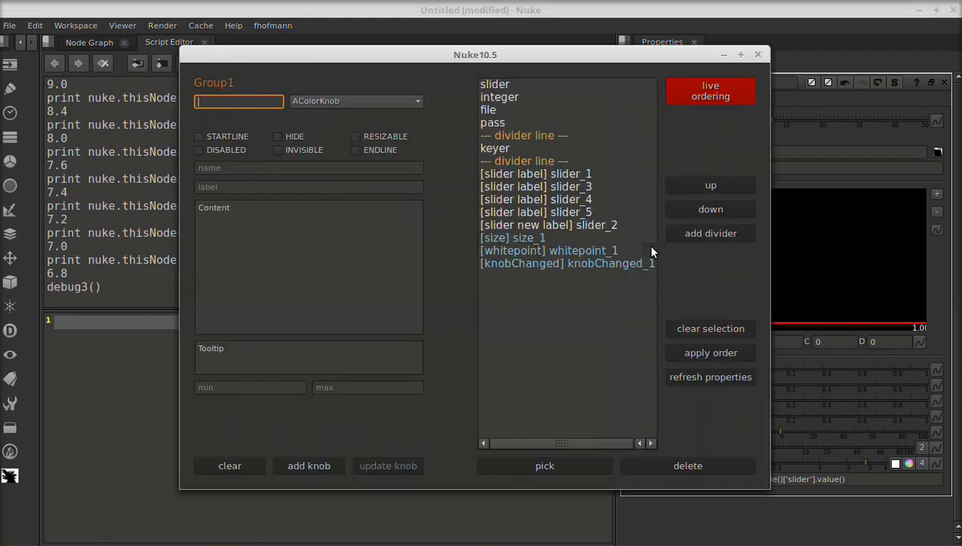
{"action": "left_click", "coordinate": [582, 264]}
{"action": "left_click", "coordinate": [692, 469]}
{"action": "left_click_drag", "start_coordinate": [616, 50], "coordinate": [494, 45]}
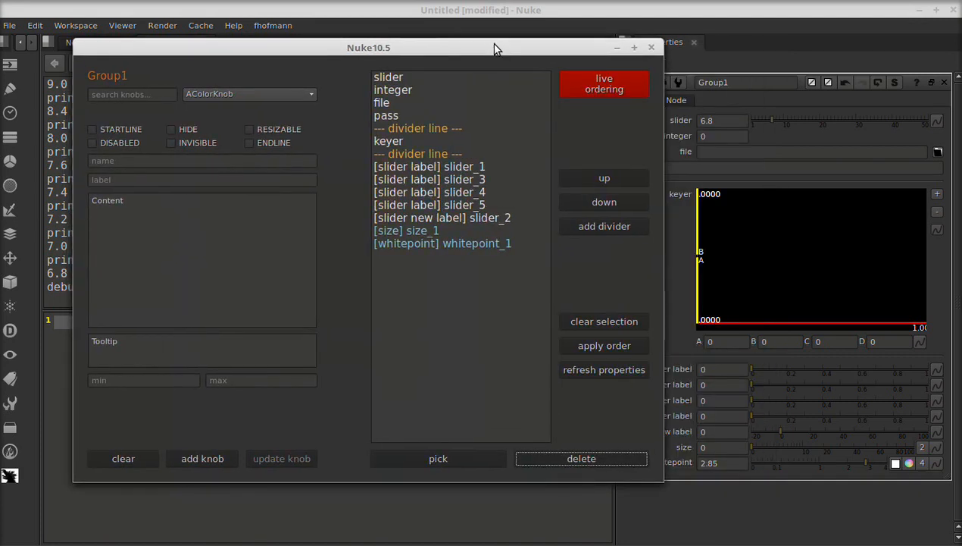